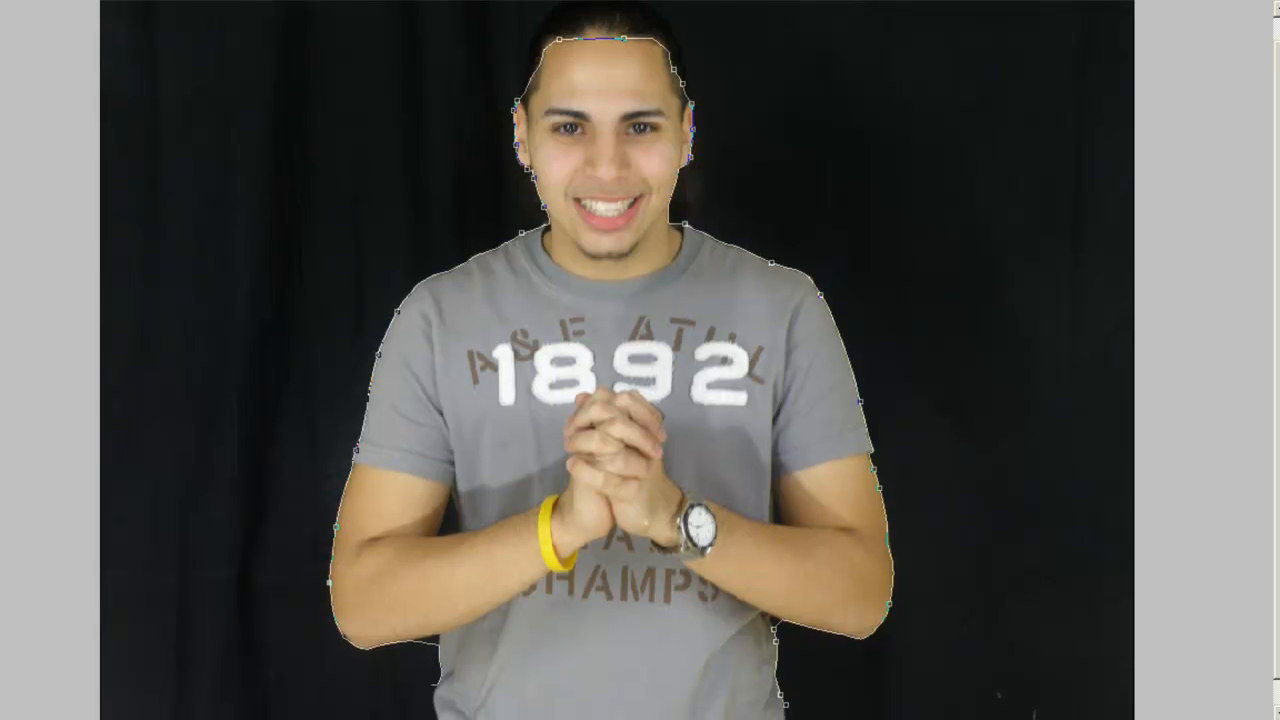
Close the lasso selection around the man's figure, separating him from the black curtain.
{"action": "left_click", "coordinate": [789, 671]}
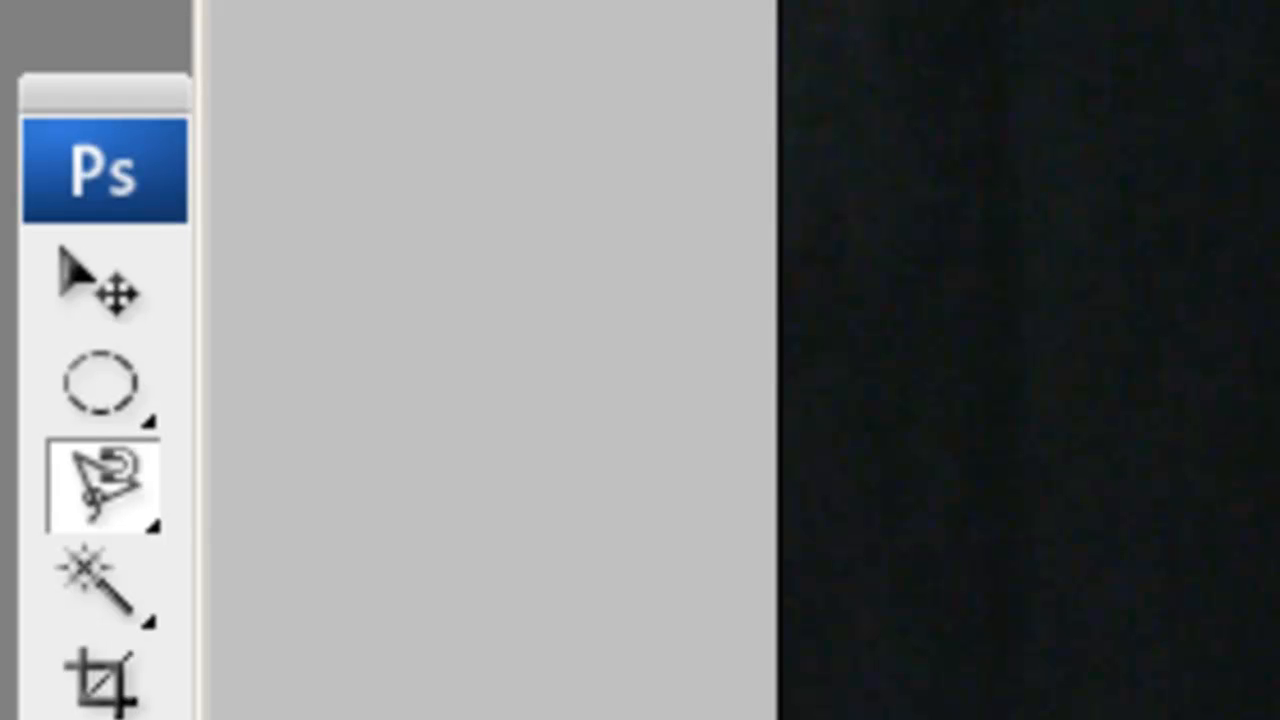
{"action": "key", "text": "ctrl+plus"}
{"action": "key", "text": "ctrl+plus"}
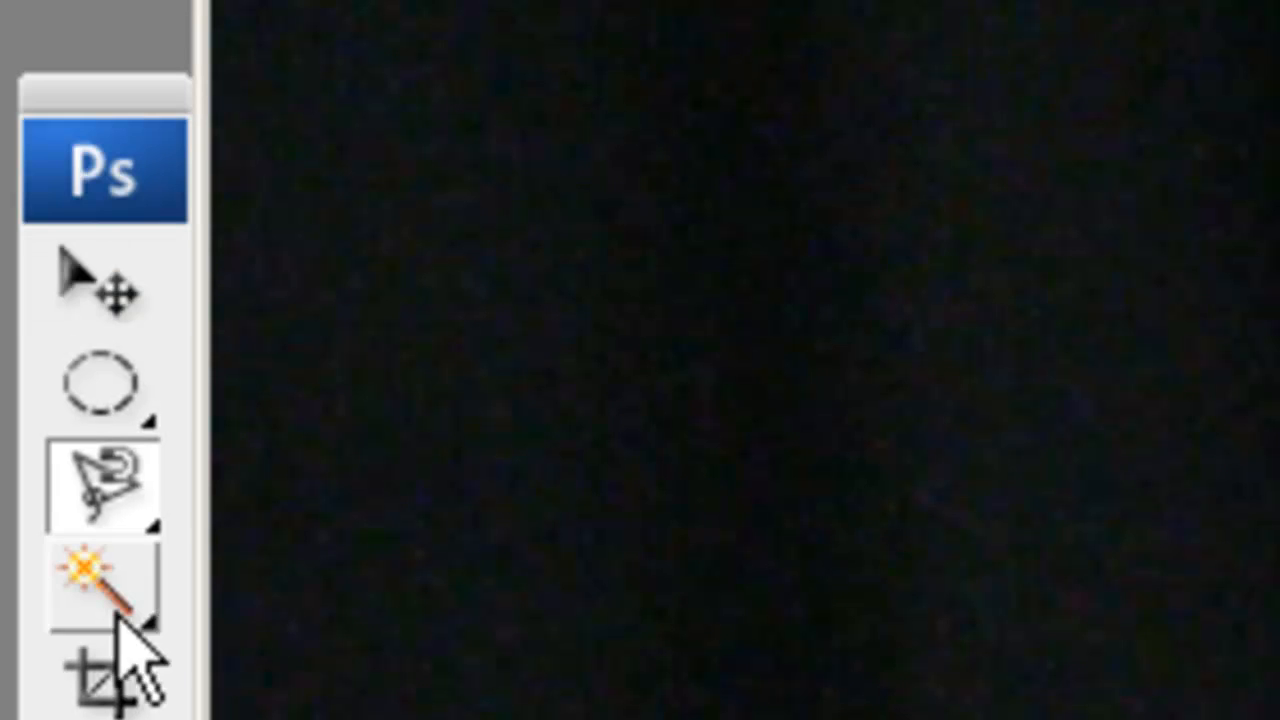
{"action": "left_click", "coordinate": [117, 423]}
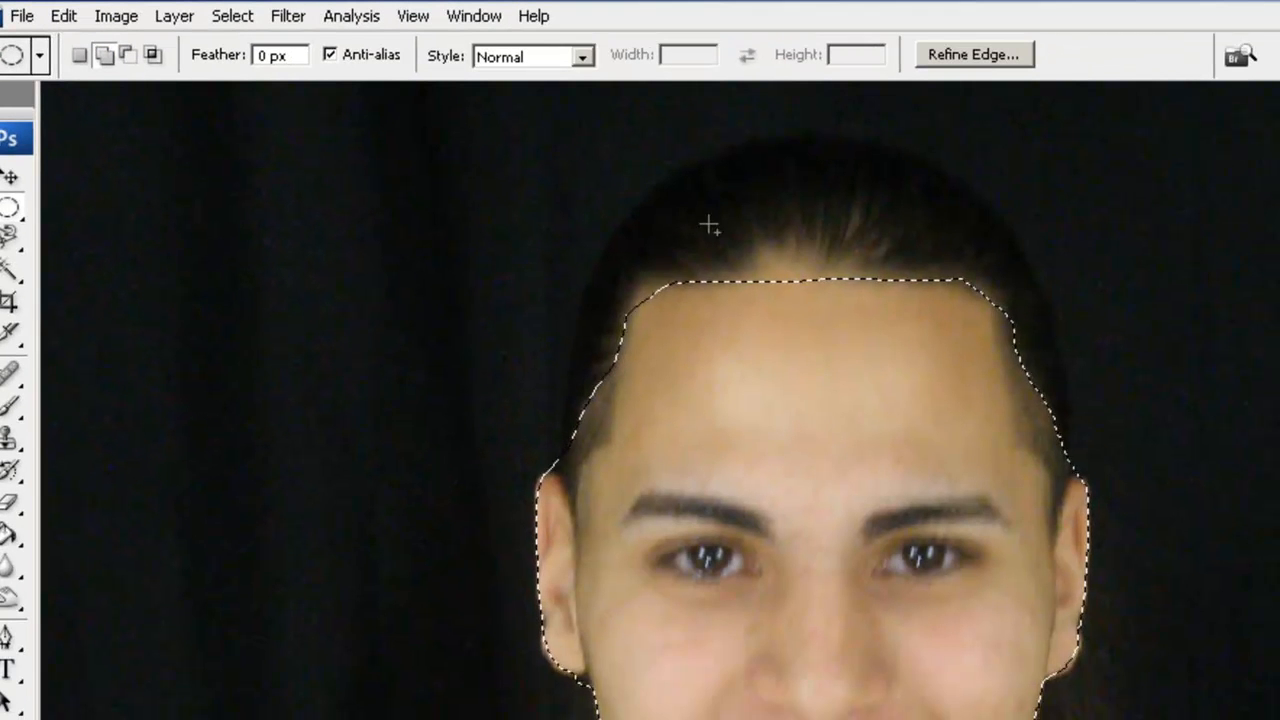
Add elliptical selections over the man's hairline and both temples.
{"action": "left_click_drag", "start_coordinate": [678, 212], "coordinate": [803, 317]}
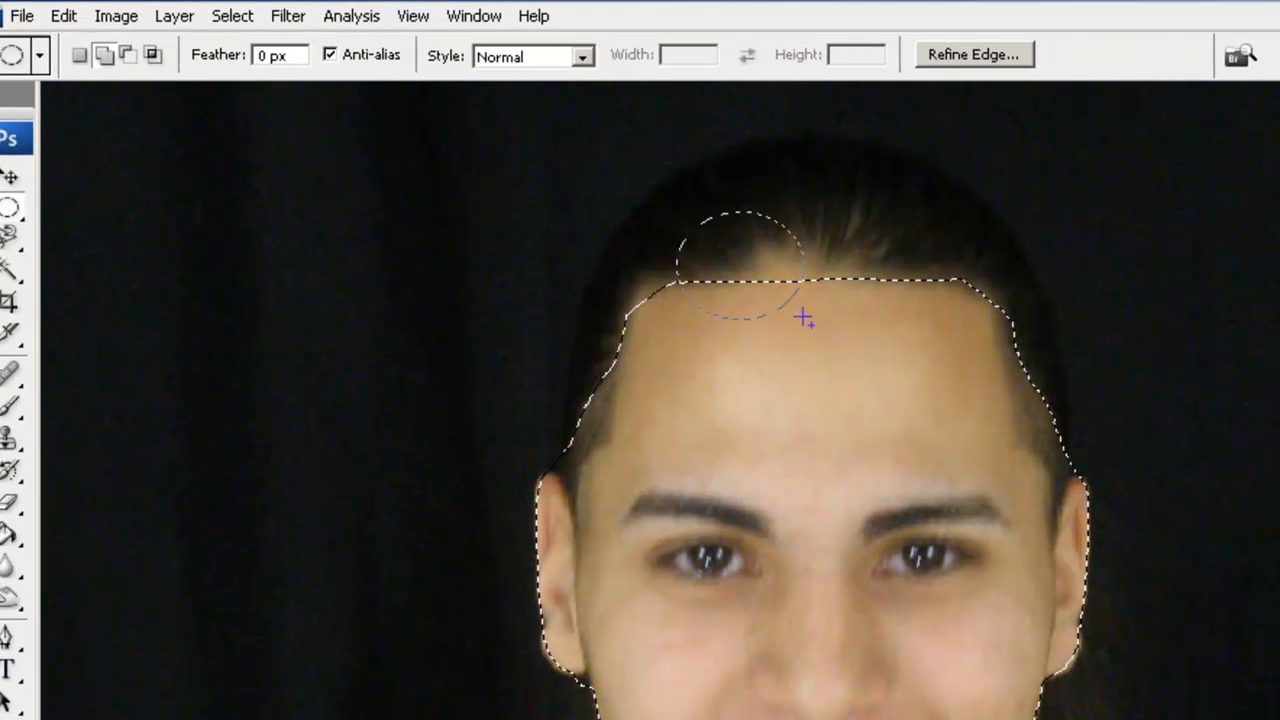
{"action": "left_click_drag", "start_coordinate": [896, 456], "coordinate": [890, 449]}
{"action": "left_click_drag", "start_coordinate": [864, 444], "coordinate": [1024, 571]}
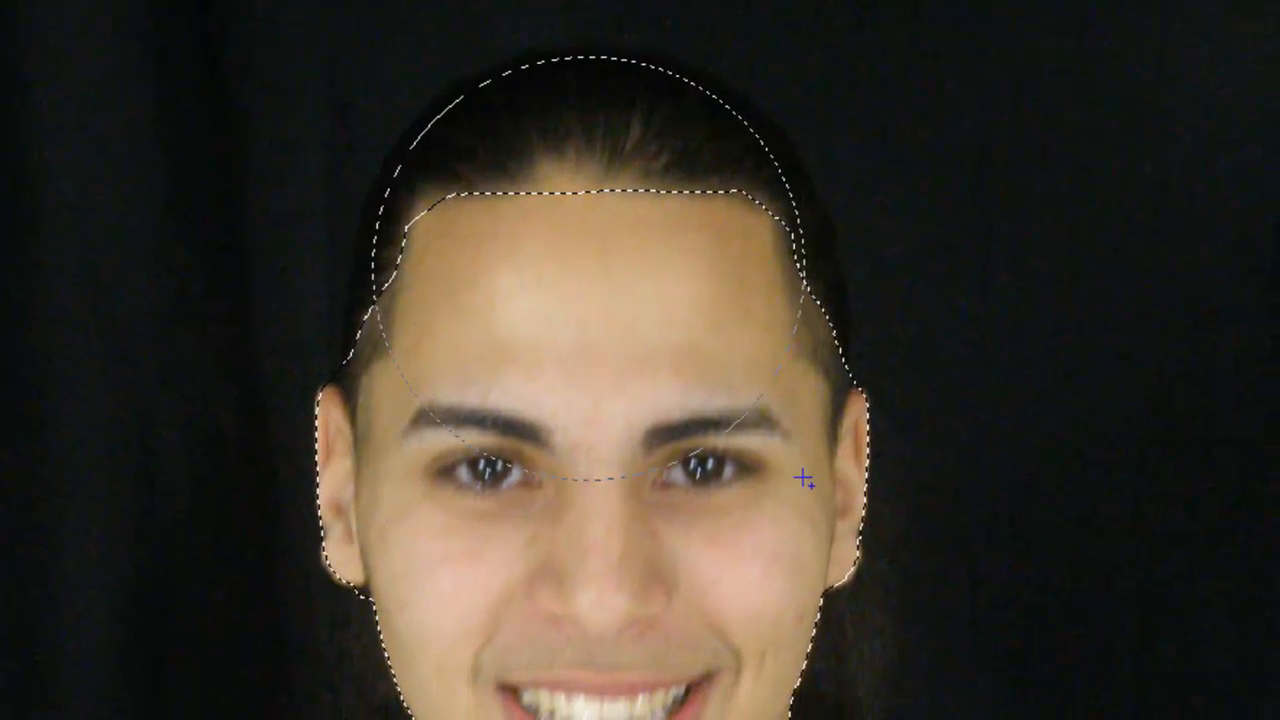
{"action": "left_click_drag", "start_coordinate": [804, 480], "coordinate": [834, 494]}
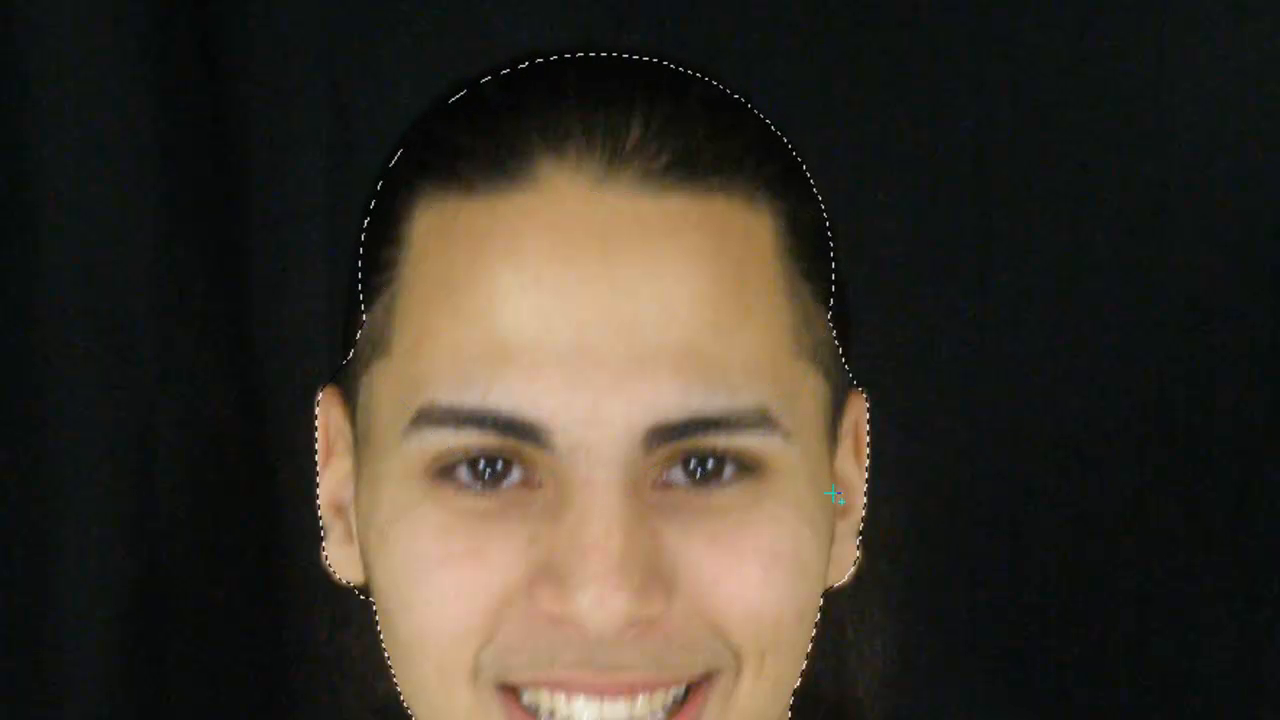
{"action": "left_click_drag", "start_coordinate": [464, 187], "coordinate": [350, 446]}
{"action": "left_click_drag", "start_coordinate": [674, 141], "coordinate": [798, 493]}
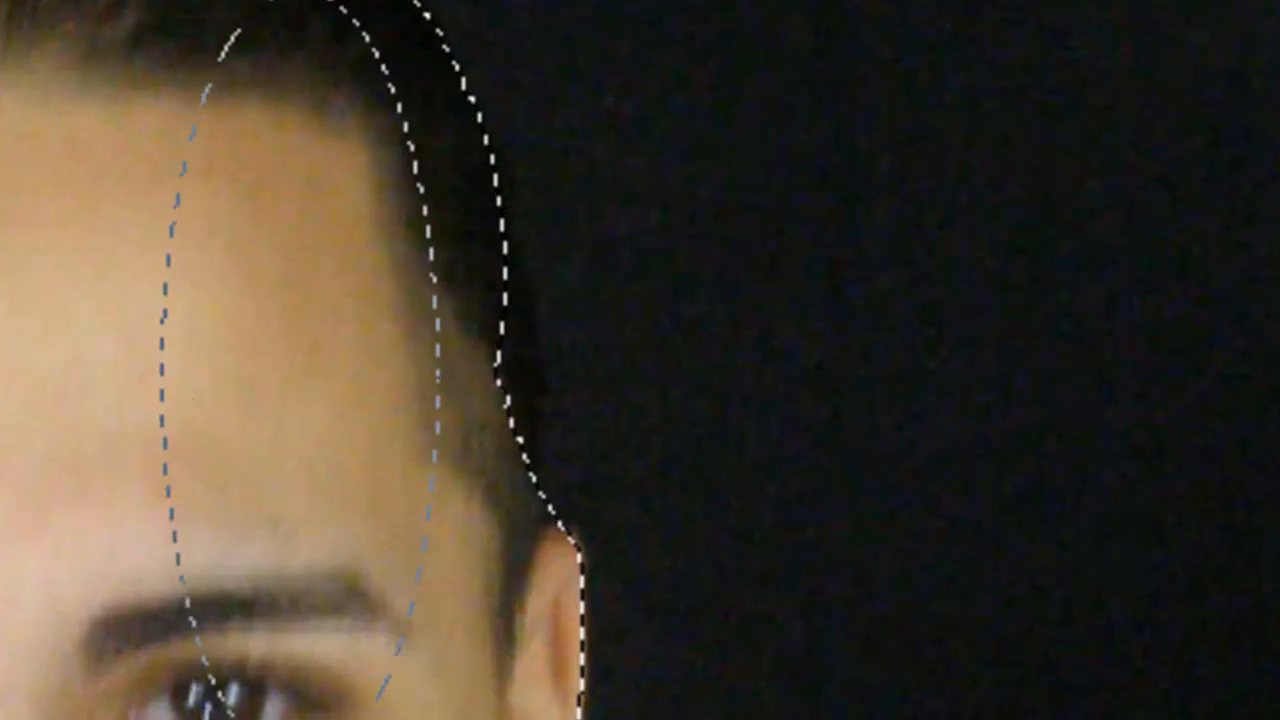
{"action": "left_click_drag", "start_coordinate": [438, 719], "coordinate": [537, 719]}
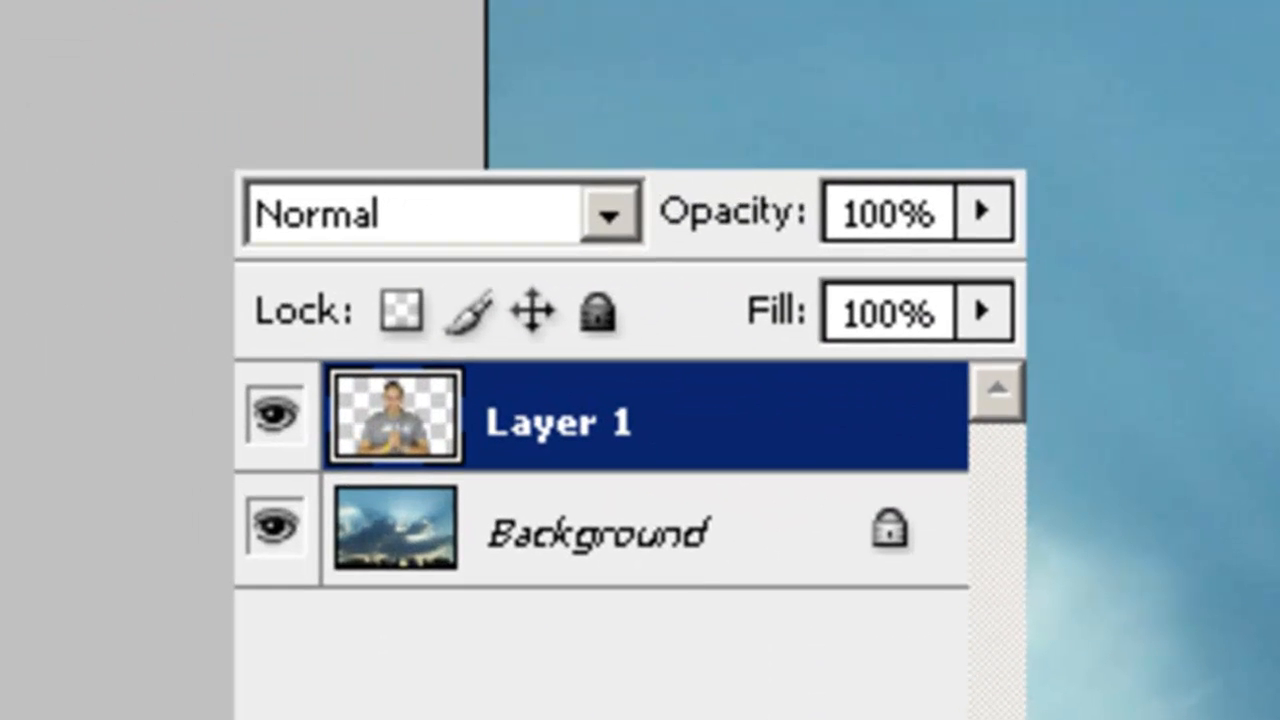
Add a new empty Layer 2 above the pasted man.
{"action": "left_click", "coordinate": [254, 425]}
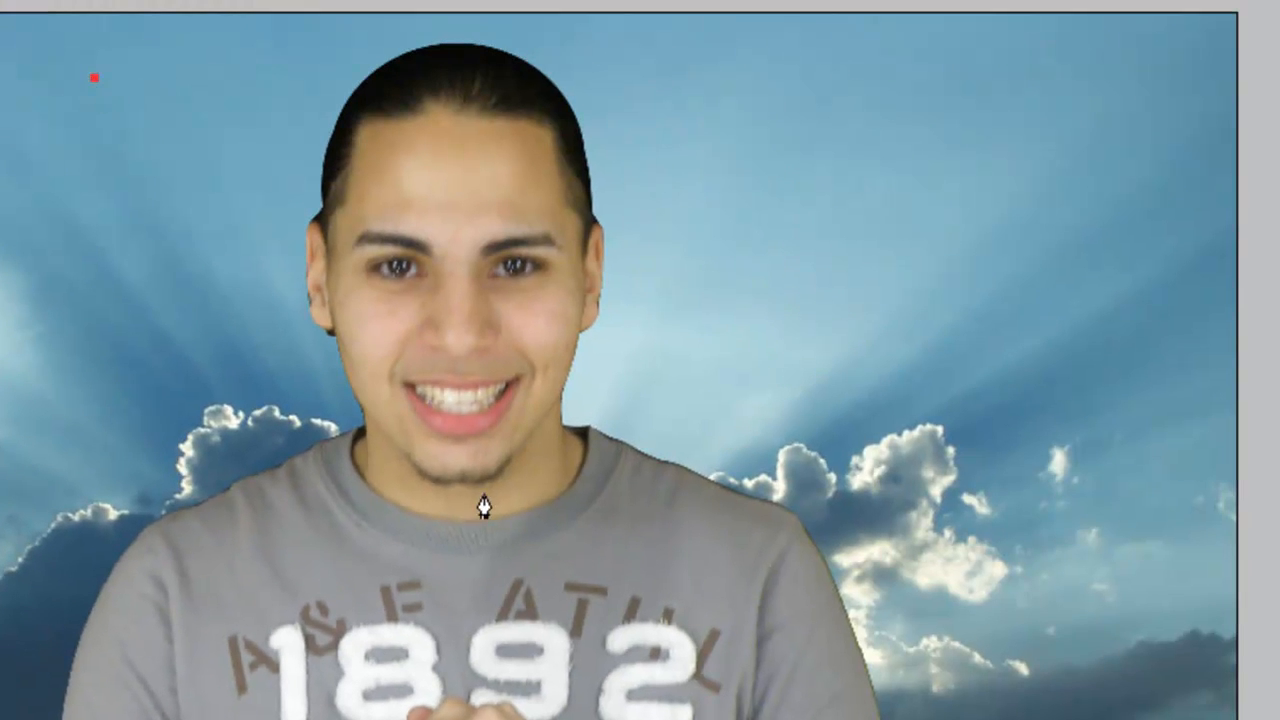
Draw a curved spiral Pen path looping around the man's head, chest and waist.
{"action": "left_click_drag", "start_coordinate": [484, 495], "coordinate": [0, 600]}
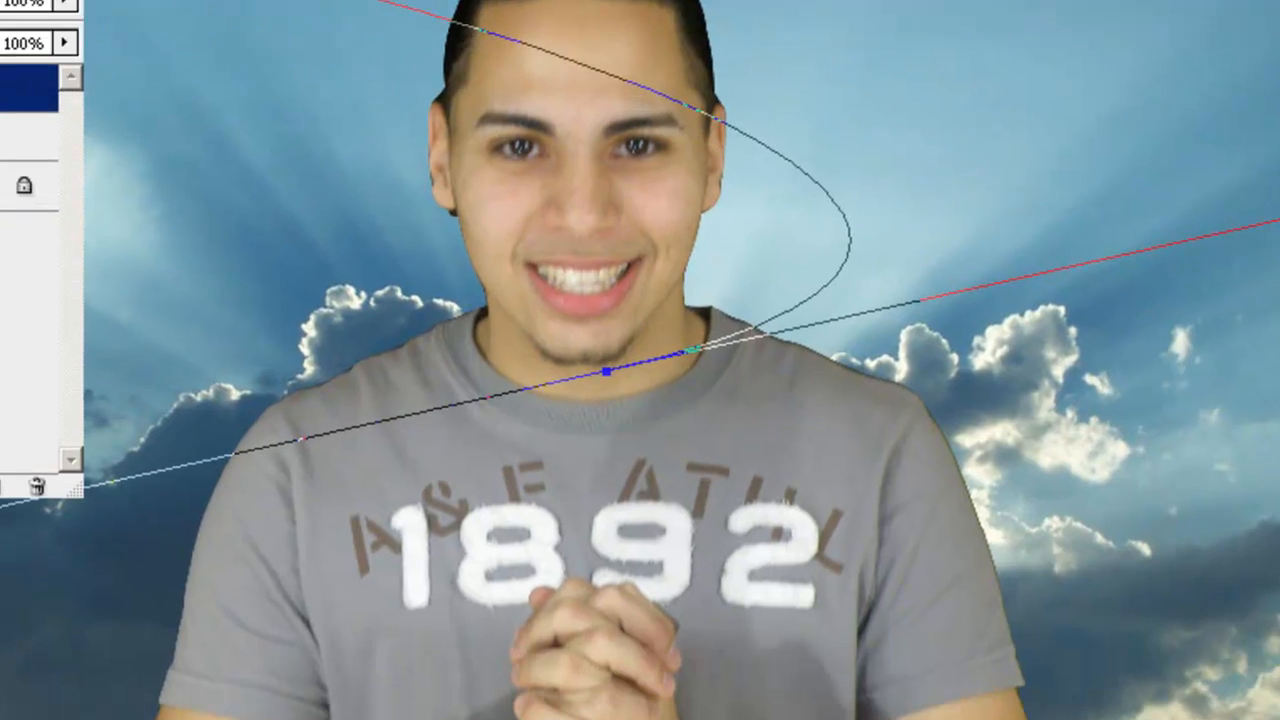
{"action": "left_click_drag", "start_coordinate": [338, 551], "coordinate": [762, 517]}
{"action": "left_click_drag", "start_coordinate": [885, 394], "coordinate": [1086, 291]}
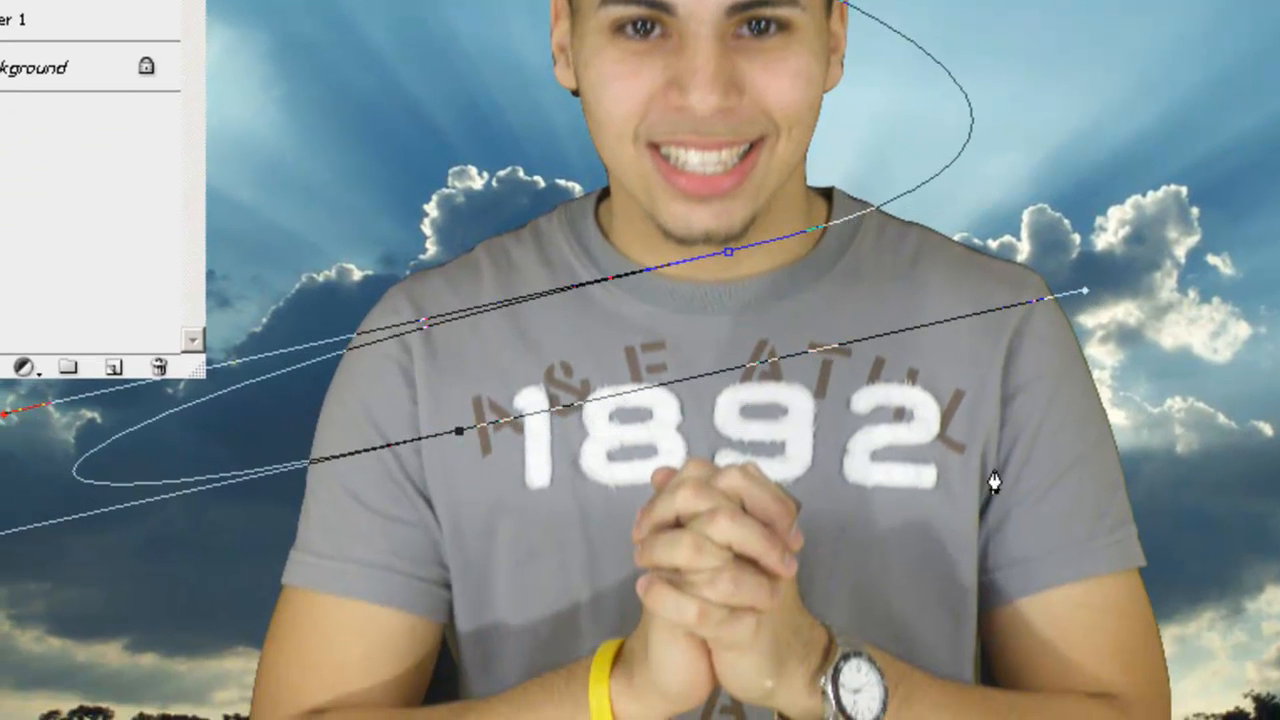
{"action": "left_click_drag", "start_coordinate": [1008, 594], "coordinate": [154, 600]}
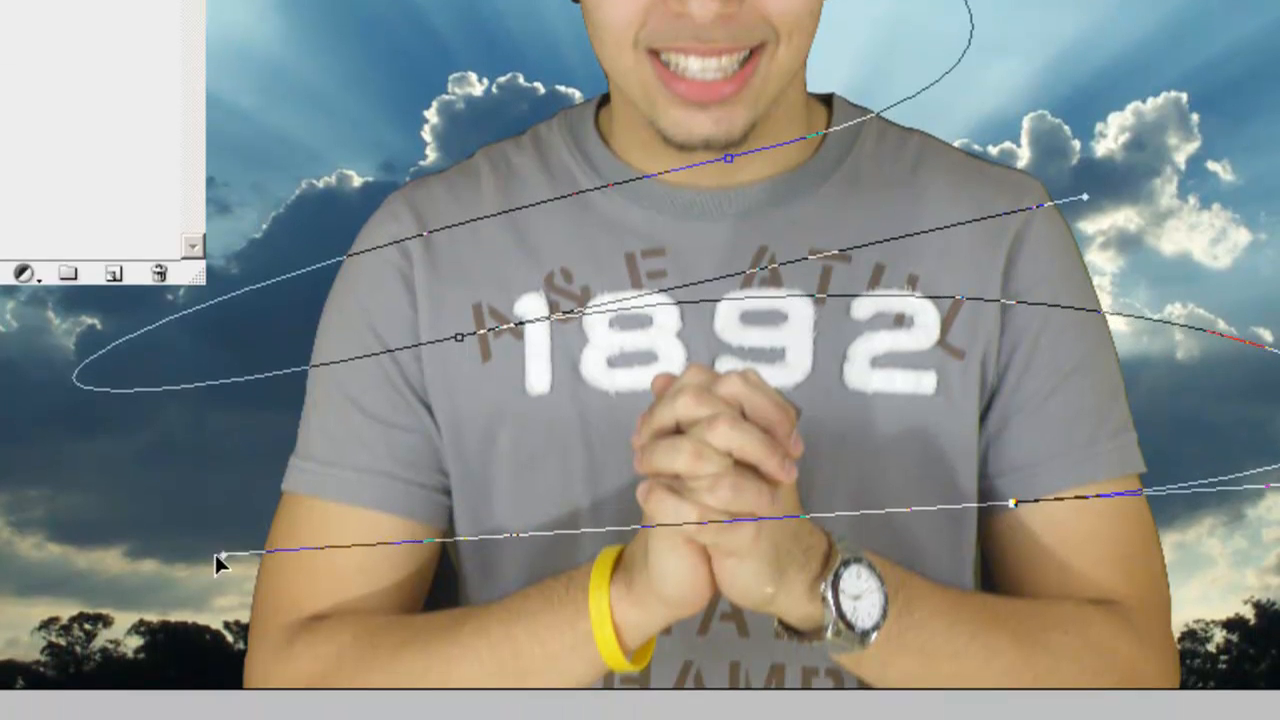
{"action": "left_click_drag", "start_coordinate": [326, 712], "coordinate": [150, 716]}
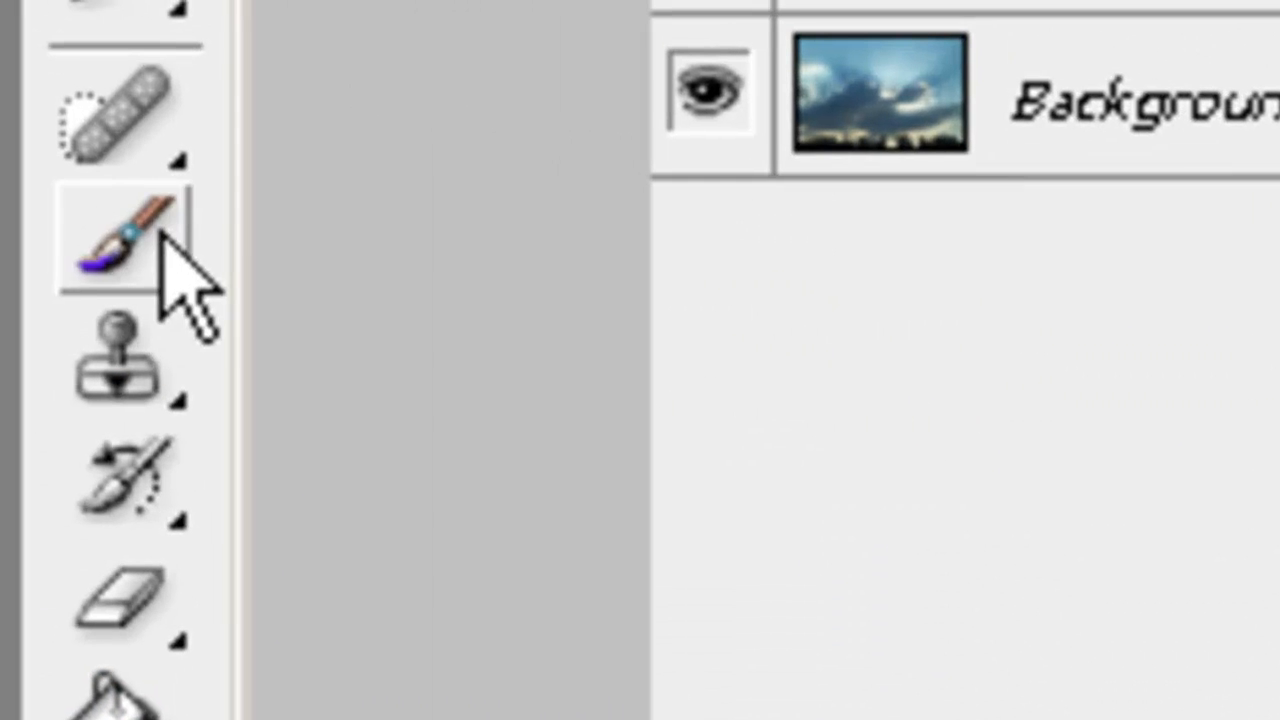
{"action": "left_click", "coordinate": [163, 236]}
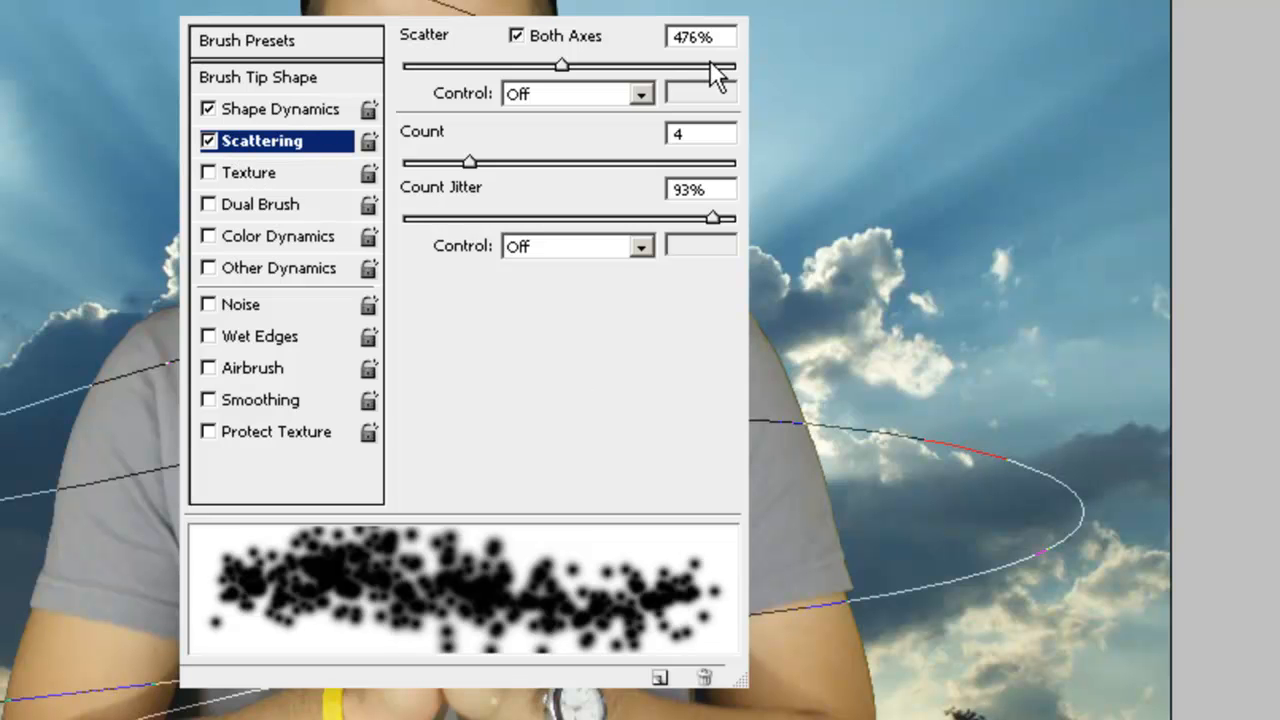
Stroke the spiral path with the scattered brush for a white sparkle trail, then hide the path.
{"action": "key", "text": "F5"}
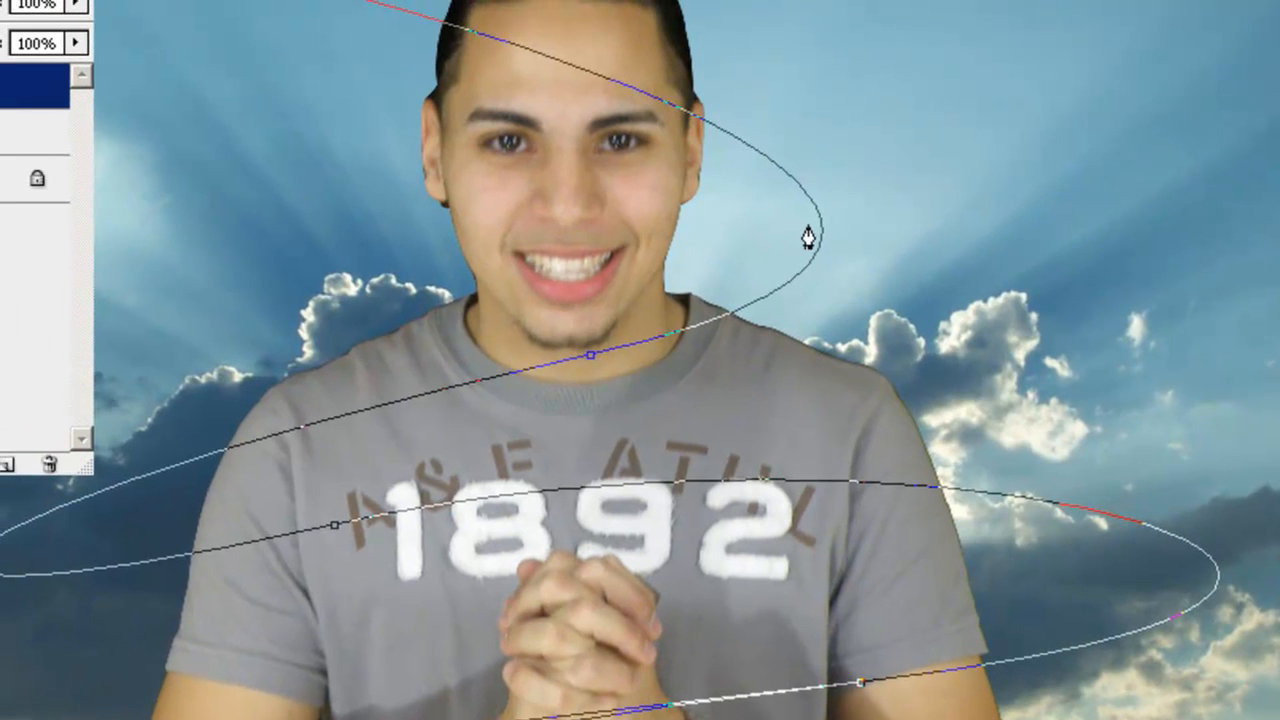
{"action": "right_click", "coordinate": [660, 165]}
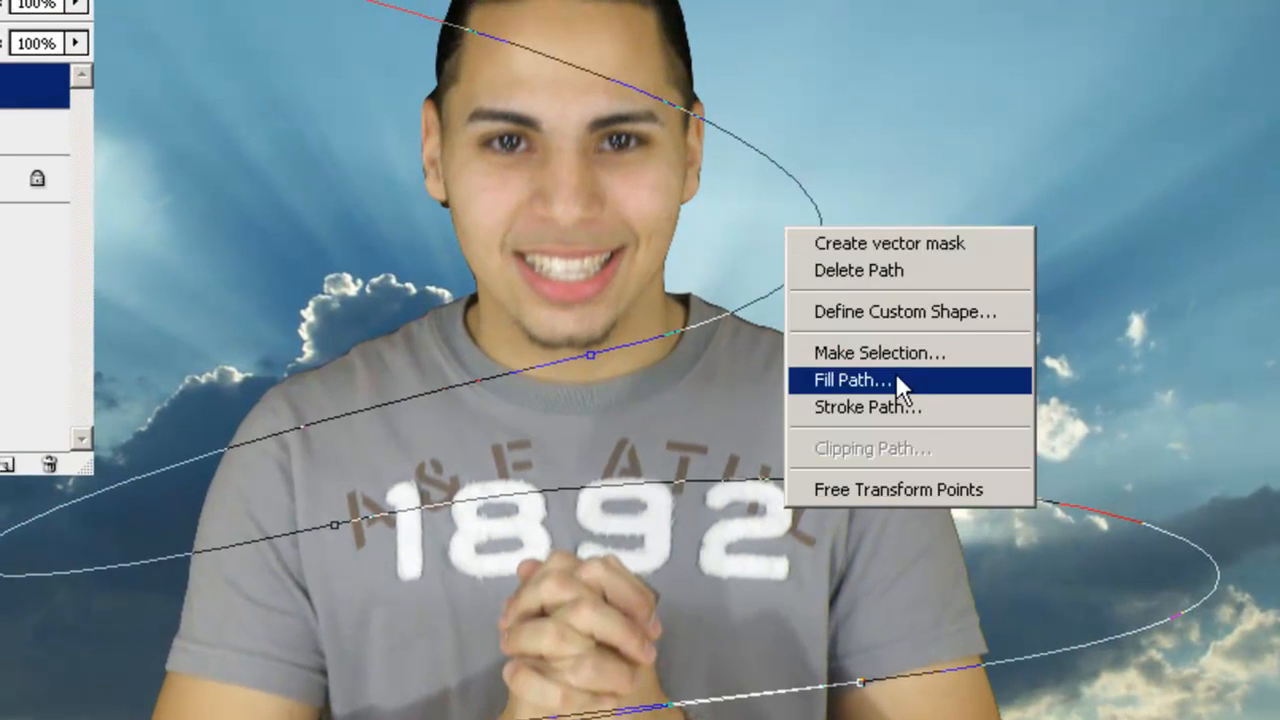
{"action": "left_click", "coordinate": [880, 407]}
{"action": "left_click", "coordinate": [856, 150]}
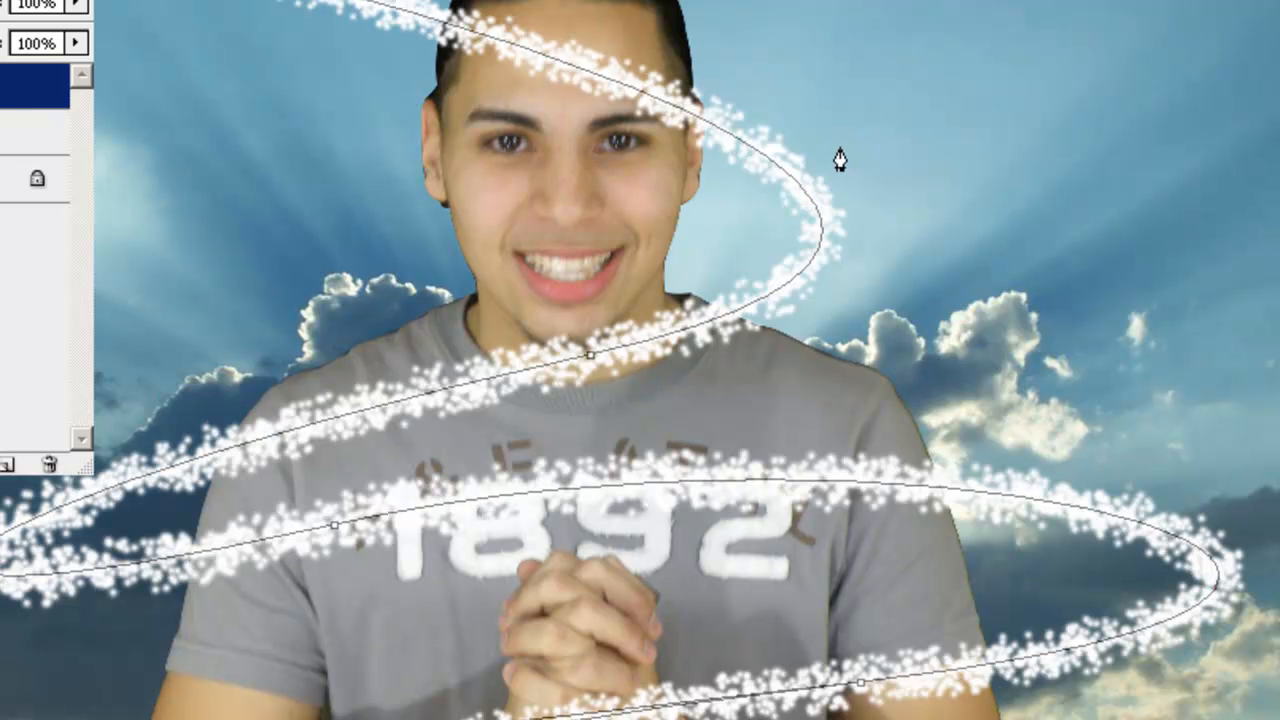
{"action": "key", "text": "ctrl+h"}
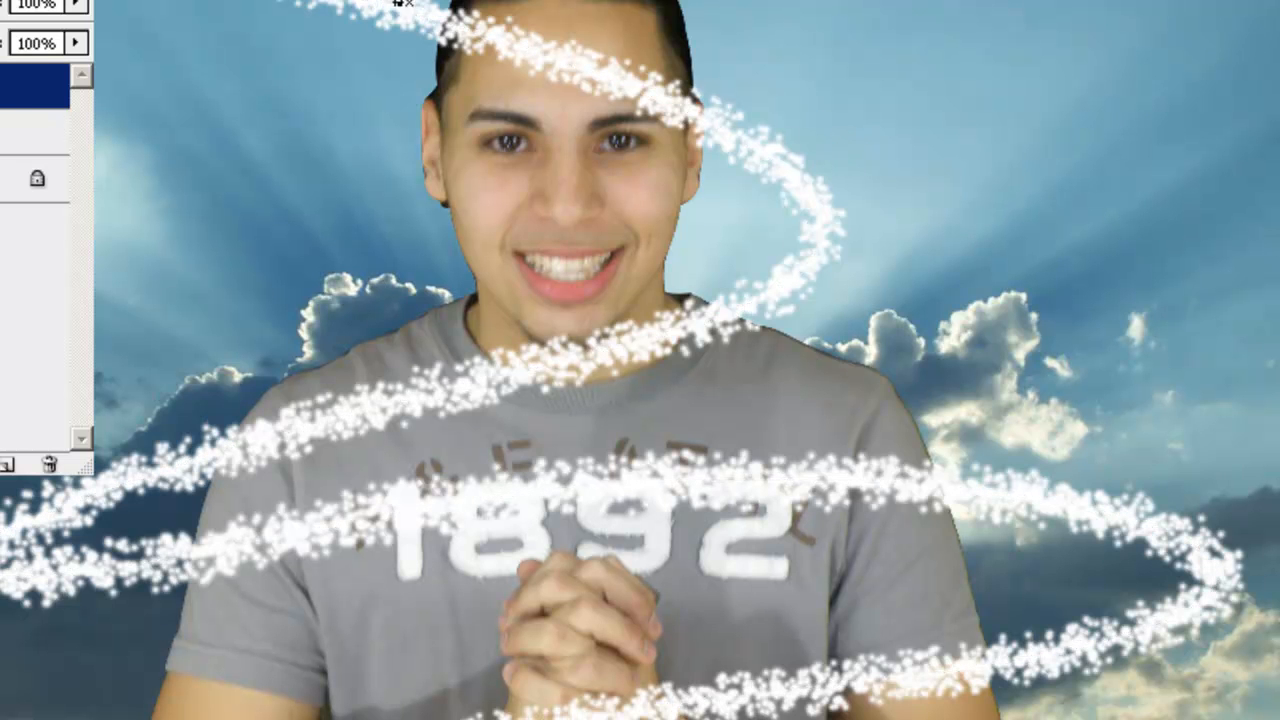
Add an Outer Glow to the sparkle layer with a vivid bright blue colour.
{"action": "left_click", "coordinate": [166, 22]}
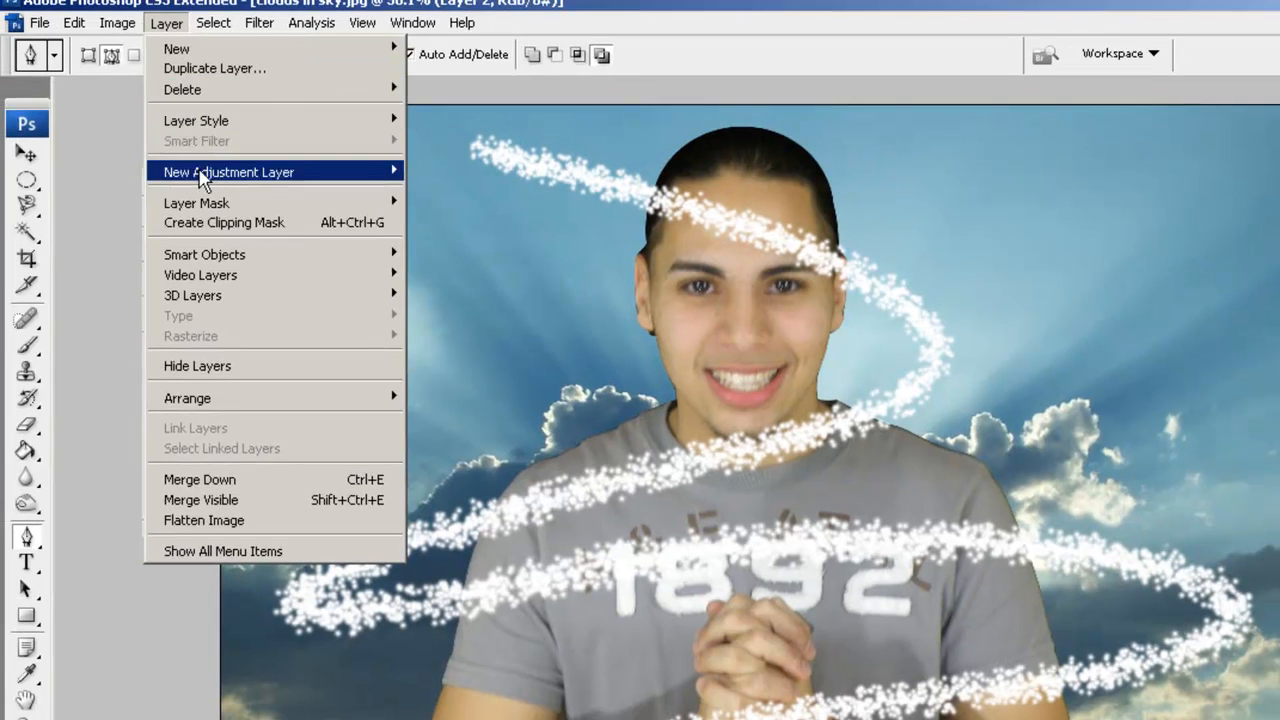
{"action": "mouse_move", "coordinate": [328, 126]}
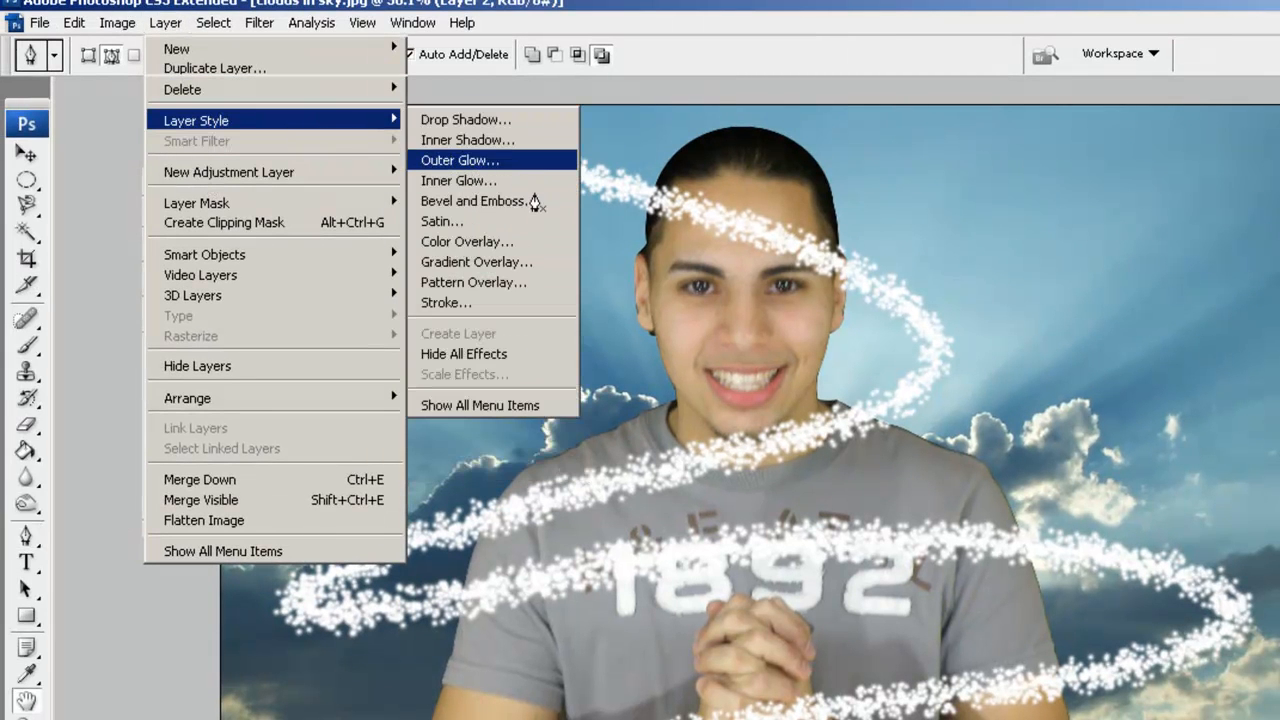
{"action": "left_click", "coordinate": [500, 160]}
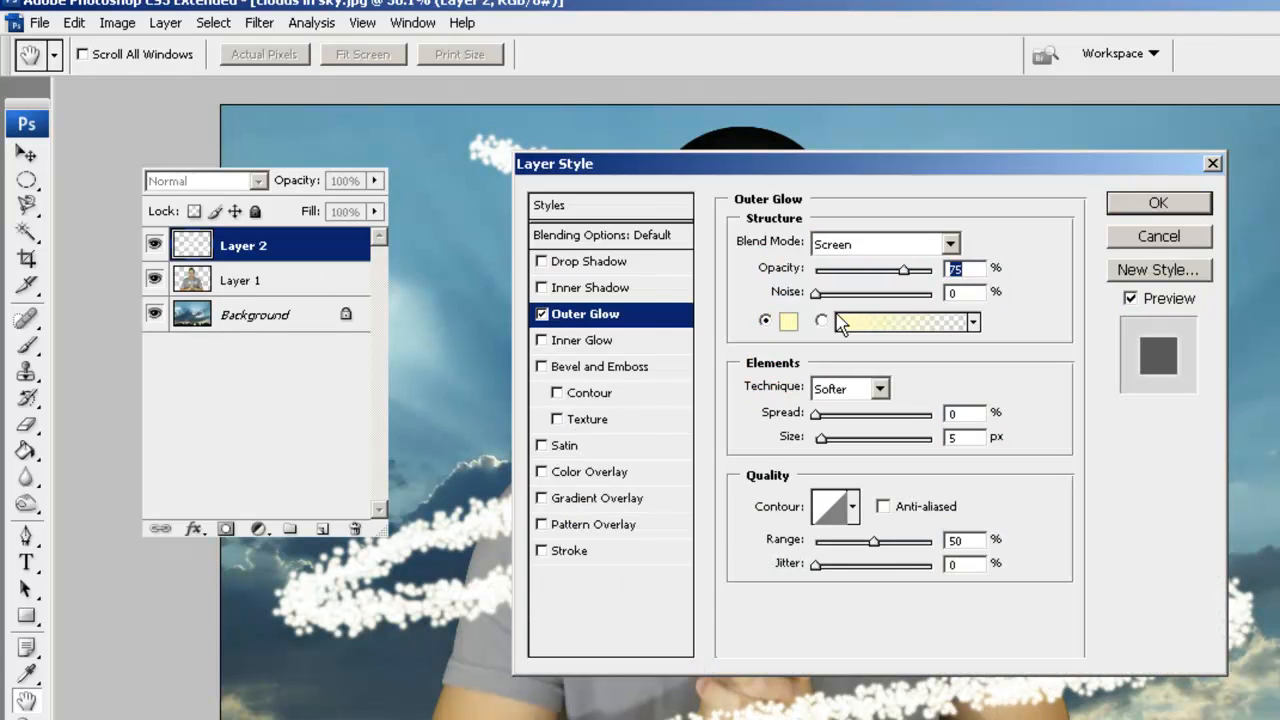
{"action": "left_click", "coordinate": [788, 322]}
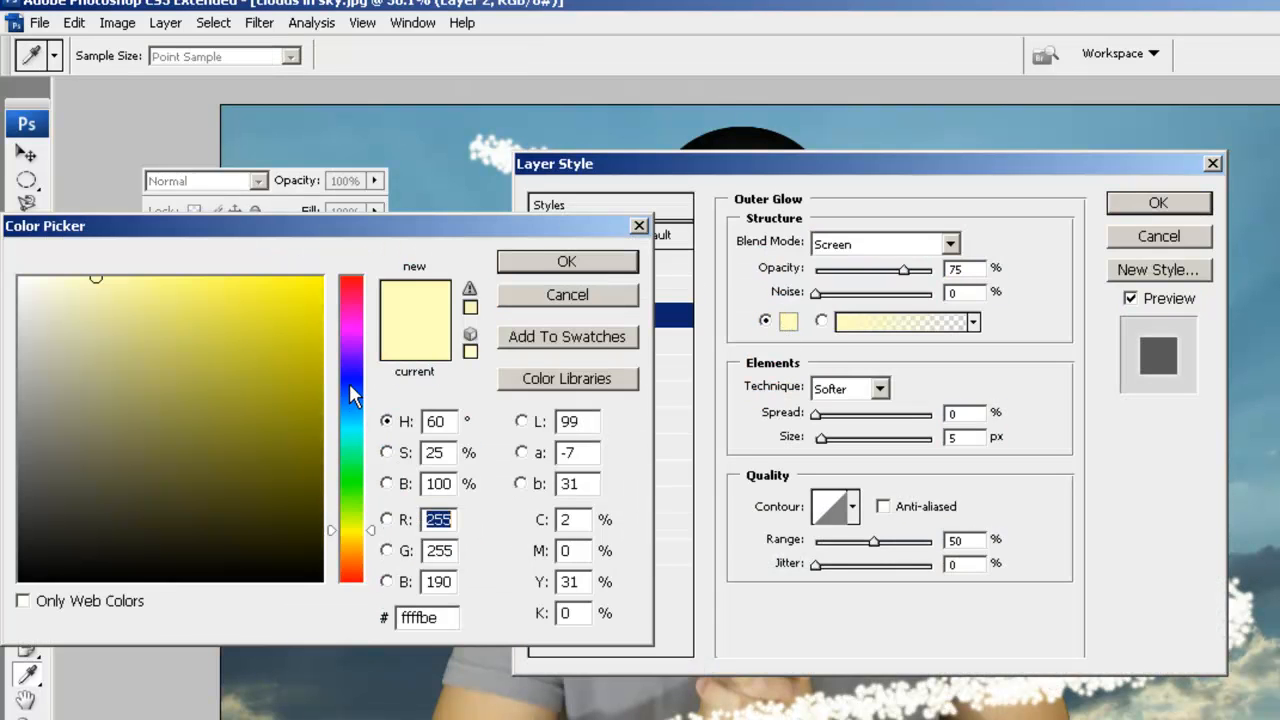
{"action": "left_click", "coordinate": [349, 380]}
{"action": "left_click", "coordinate": [301, 282]}
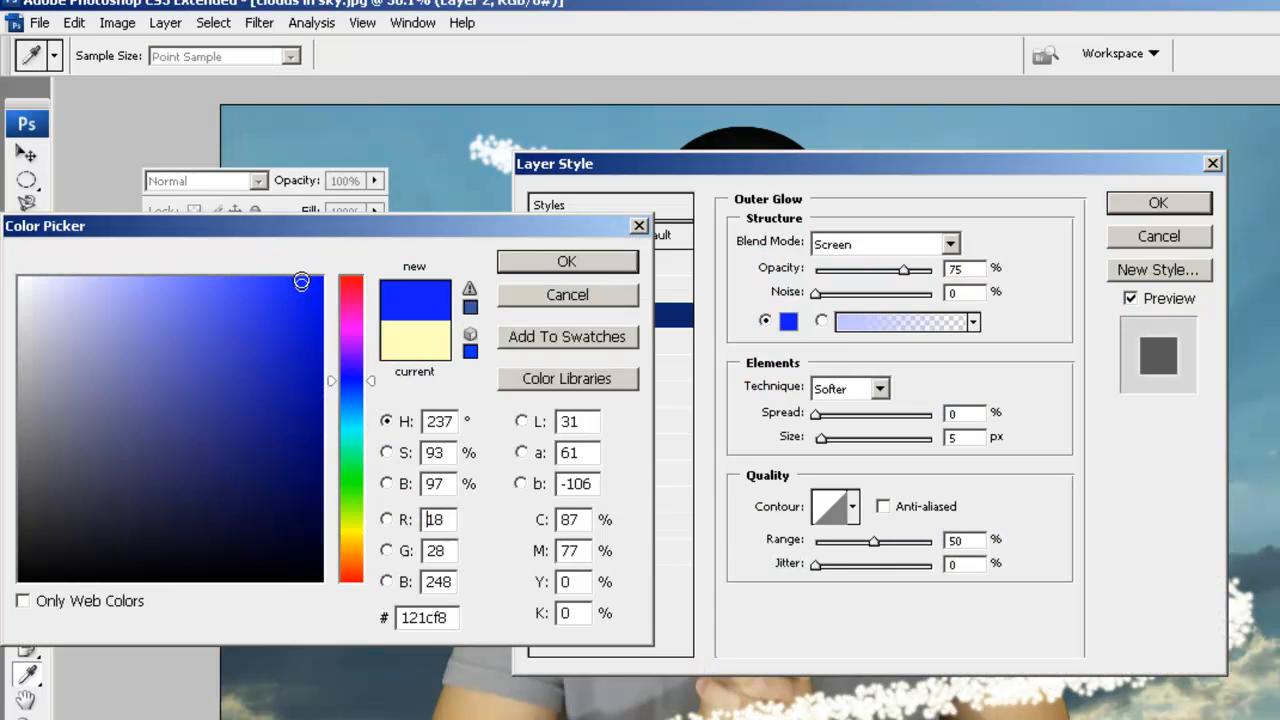
{"action": "left_click", "coordinate": [608, 261]}
Set the glow's blend mode to Normal, raise its opacity, and apply it.
{"action": "left_click_drag", "start_coordinate": [1038, 172], "coordinate": [1279, 273]}
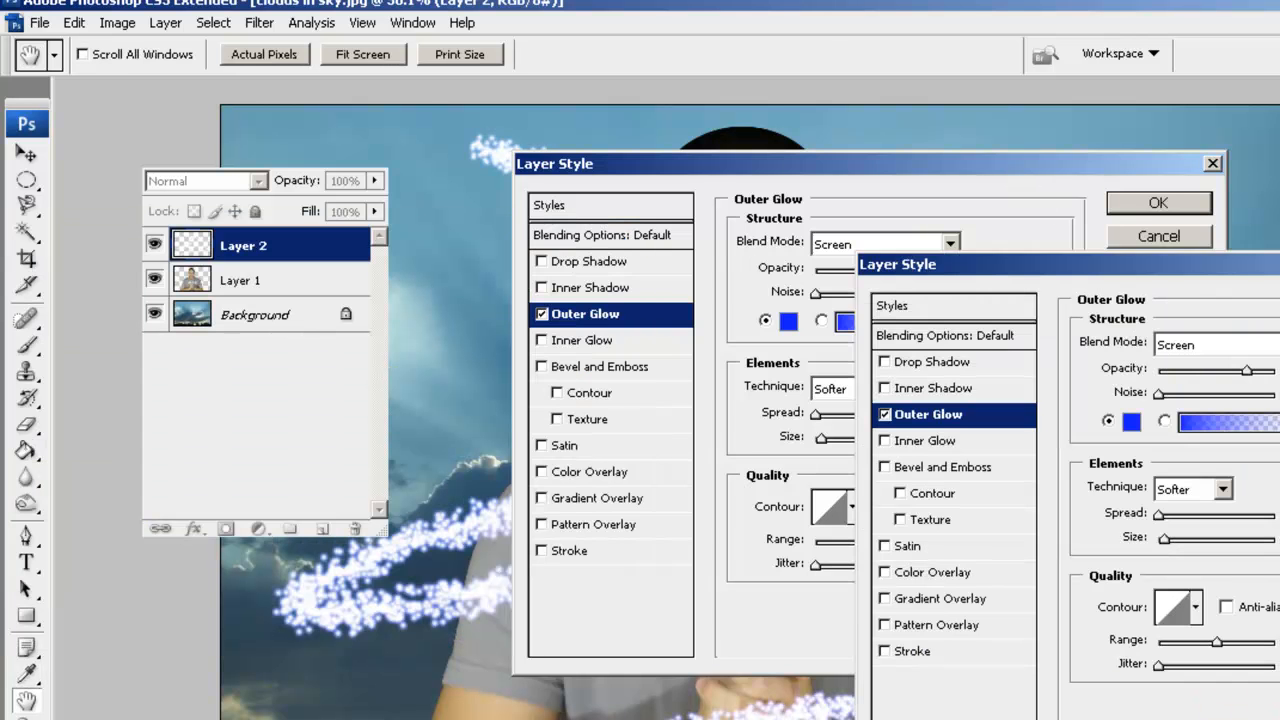
{"action": "left_click", "coordinate": [1272, 344]}
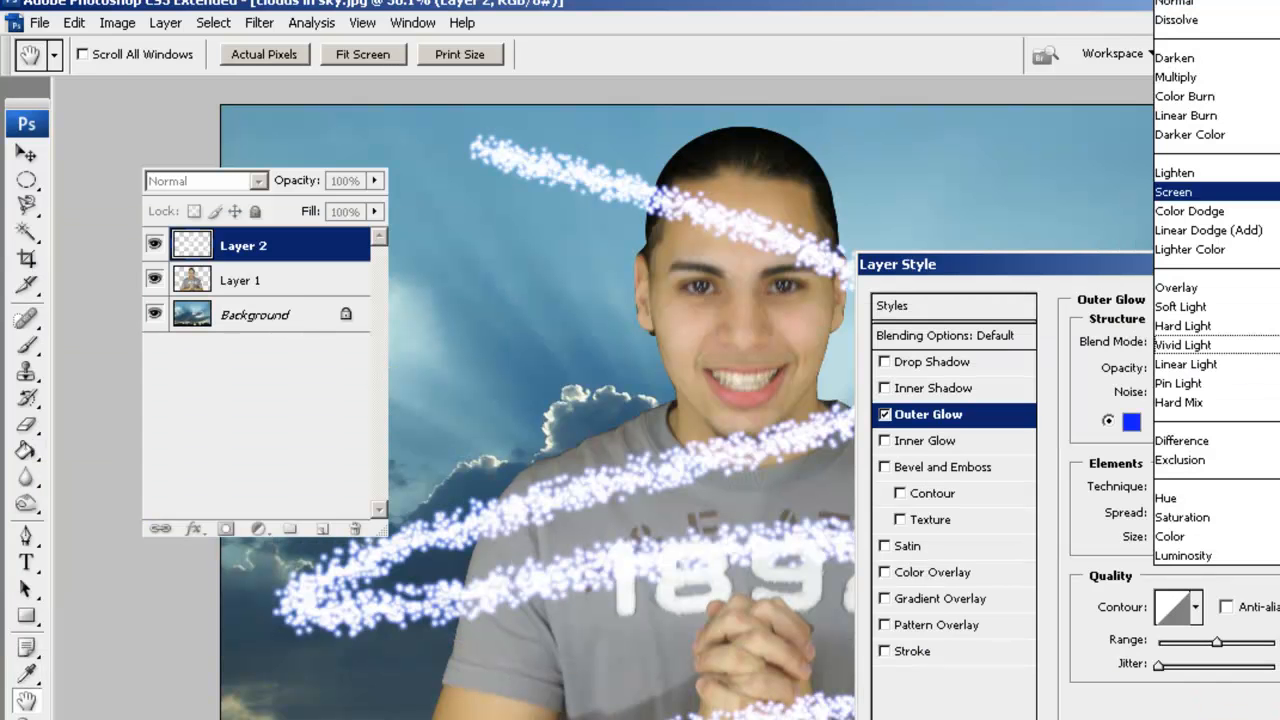
{"action": "left_click", "coordinate": [1266, 10]}
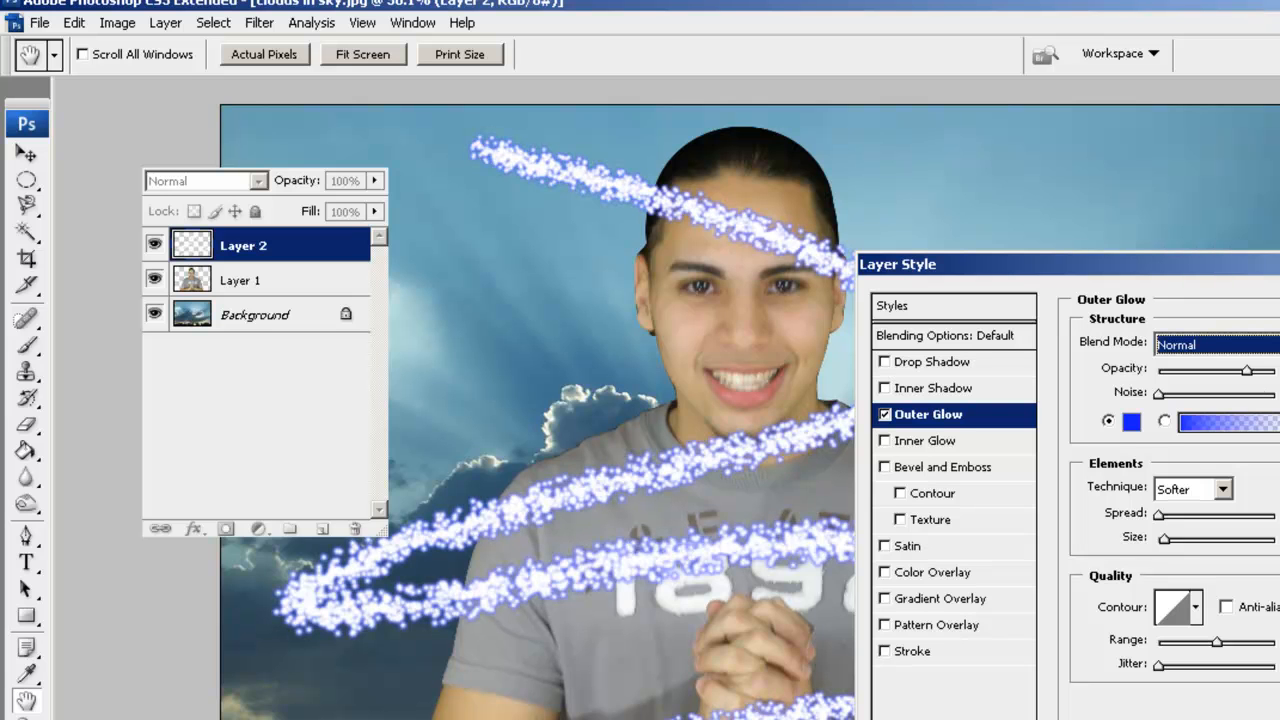
{"action": "left_click", "coordinate": [1263, 377]}
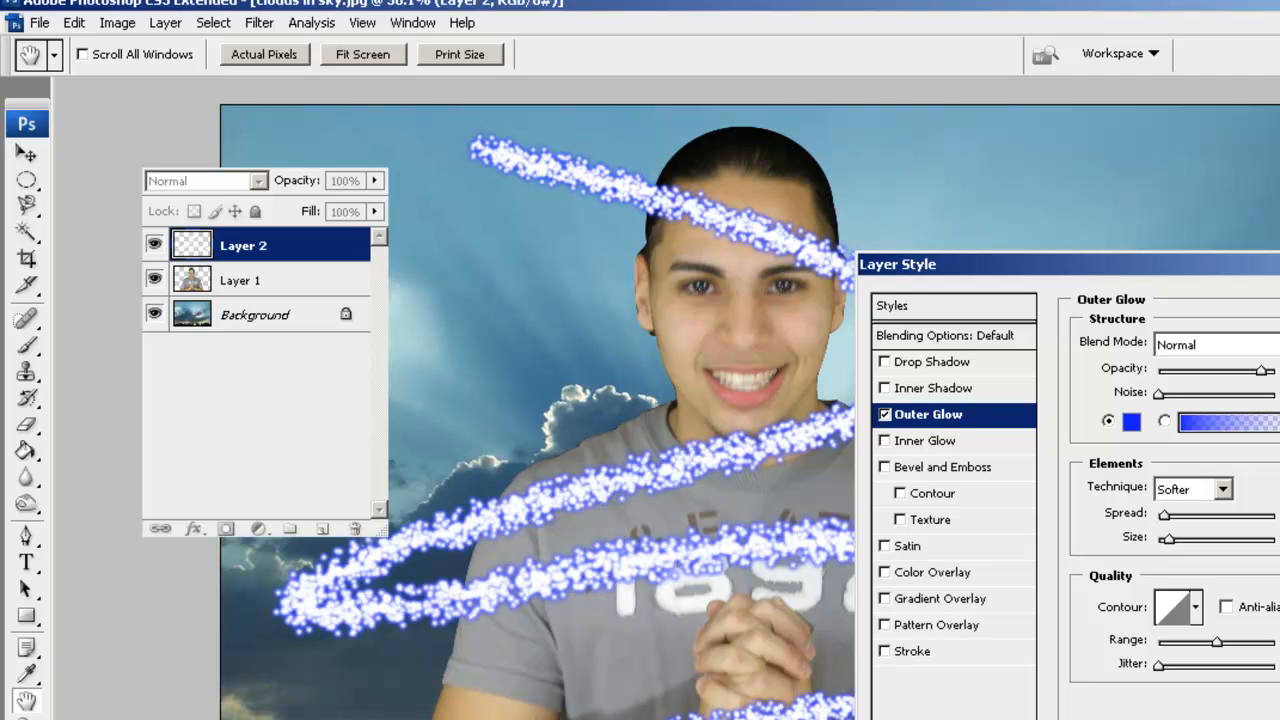
{"action": "key", "text": "Return"}
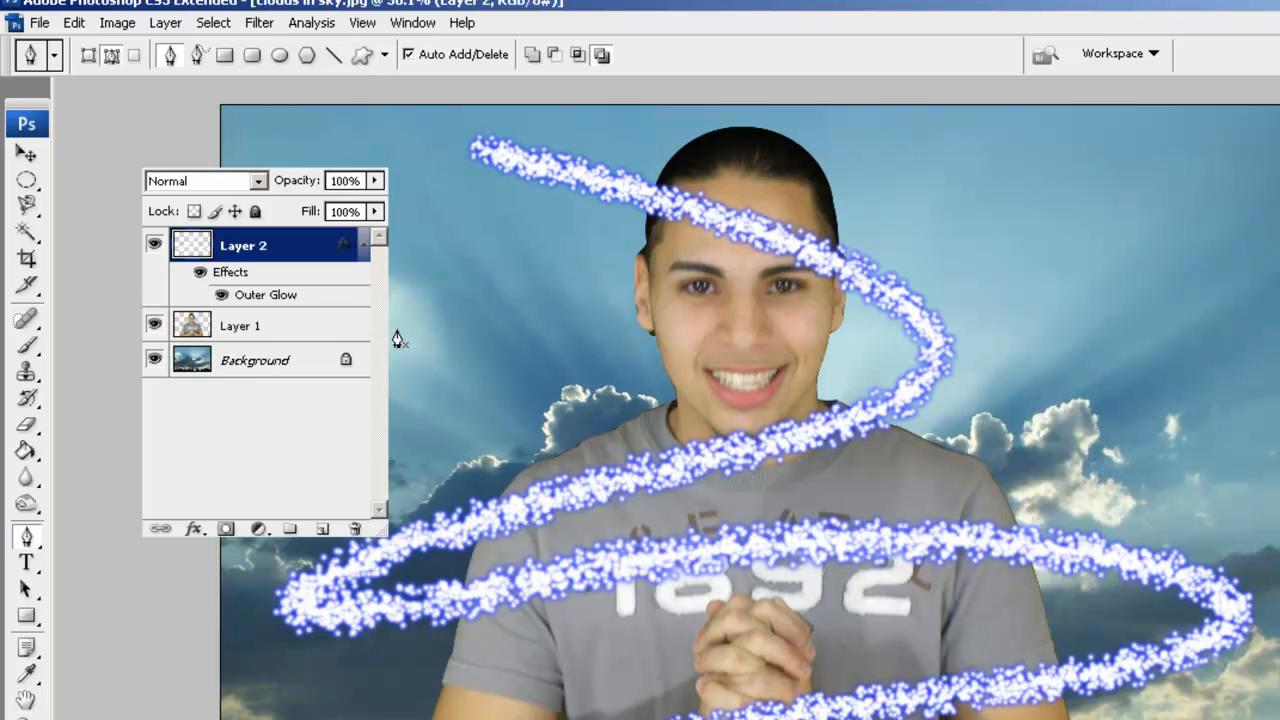
Select the man on Layer 1 by Magic Wand-selecting the sky and inverting.
{"action": "left_click", "coordinate": [184, 328]}
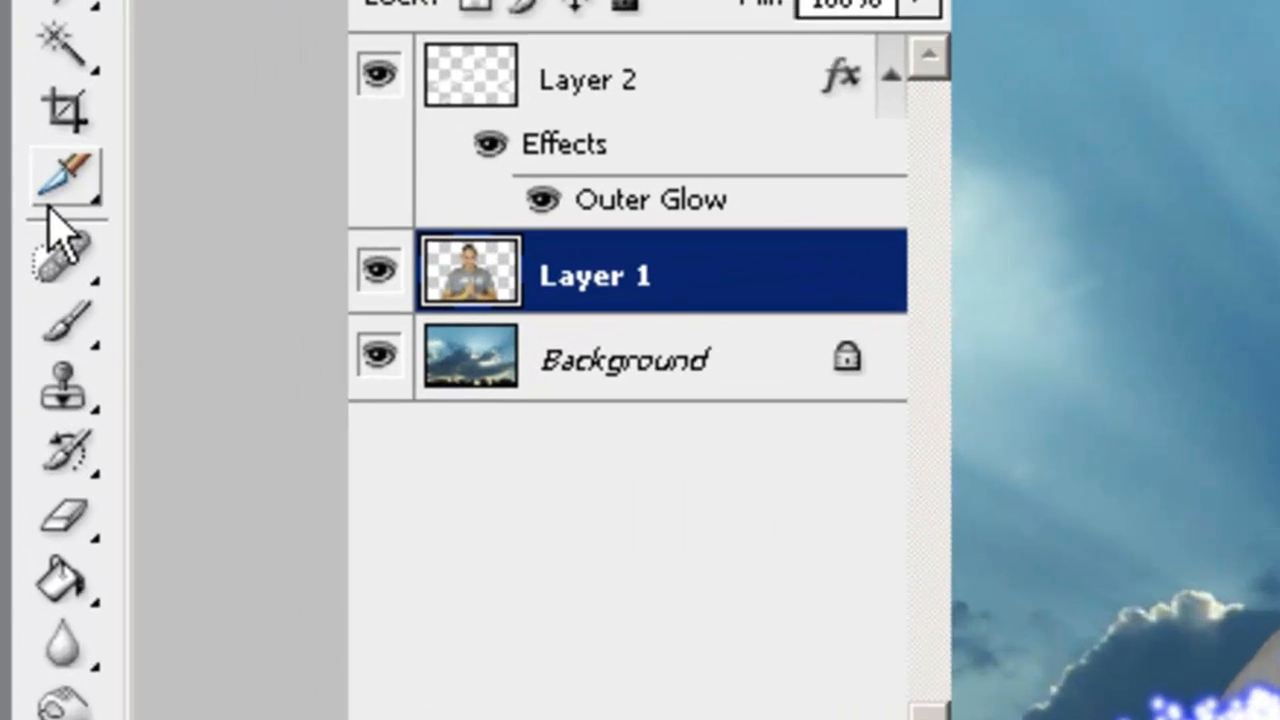
{"action": "left_click", "coordinate": [65, 35]}
{"action": "left_click", "coordinate": [634, 294]}
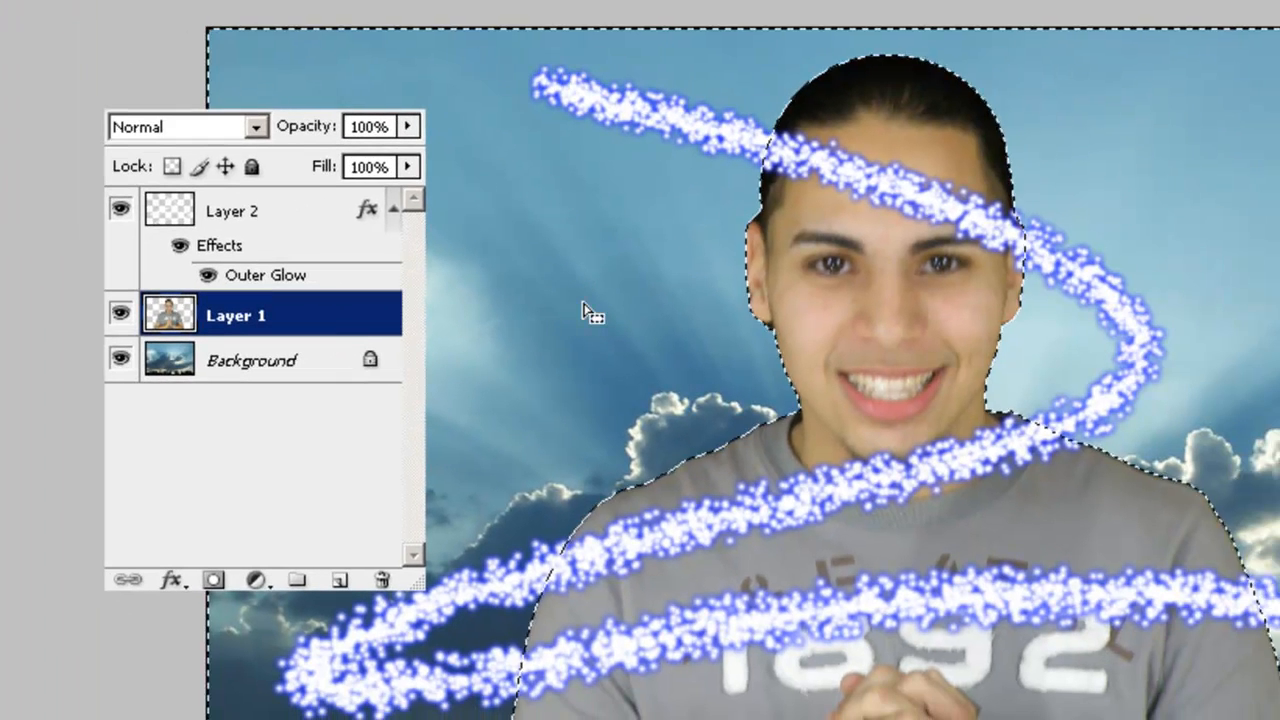
{"action": "key", "text": "ctrl+shift+i"}
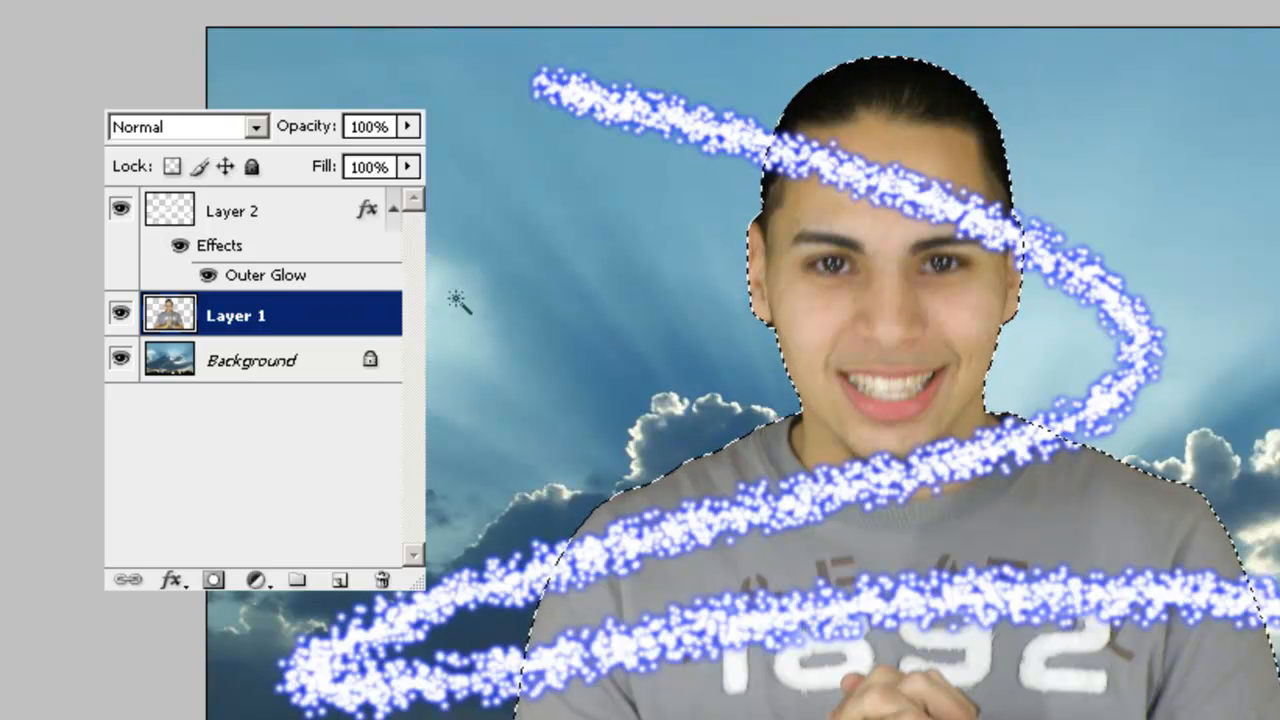
Erase the Layer 2 glow over the man's forehead, sleeve and shirt with an 87 px eraser, then deselect.
{"action": "left_click", "coordinate": [243, 210]}
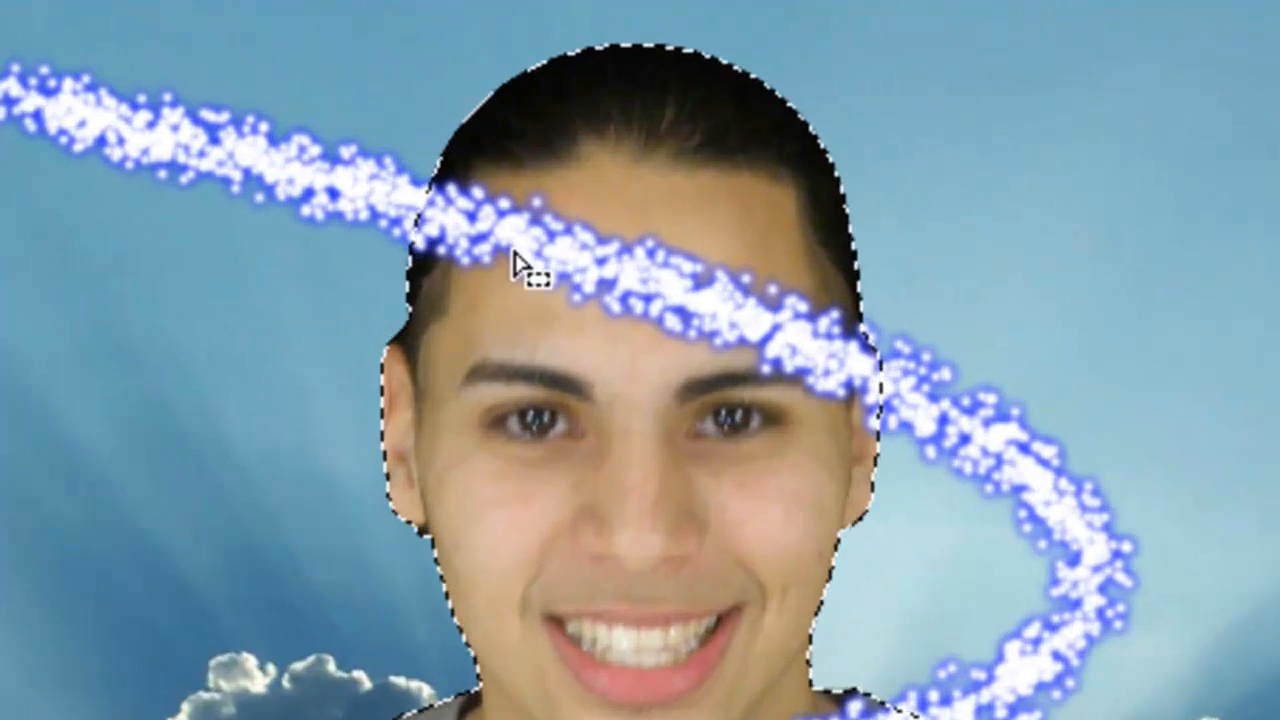
{"action": "key", "text": "e"}
{"action": "mouse_move", "coordinate": [792, 170]}
{"action": "left_mouse_down"}
{"action": "mouse_move", "coordinate": [775, 145]}
{"action": "mouse_move", "coordinate": [779, 170]}
{"action": "left_mouse_up"}
{"action": "mouse_move", "coordinate": [365, 267]}
{"action": "left_mouse_down"}
{"action": "mouse_move", "coordinate": [523, 380]}
{"action": "mouse_move", "coordinate": [763, 466]}
{"action": "mouse_move", "coordinate": [805, 455]}
{"action": "left_mouse_up"}
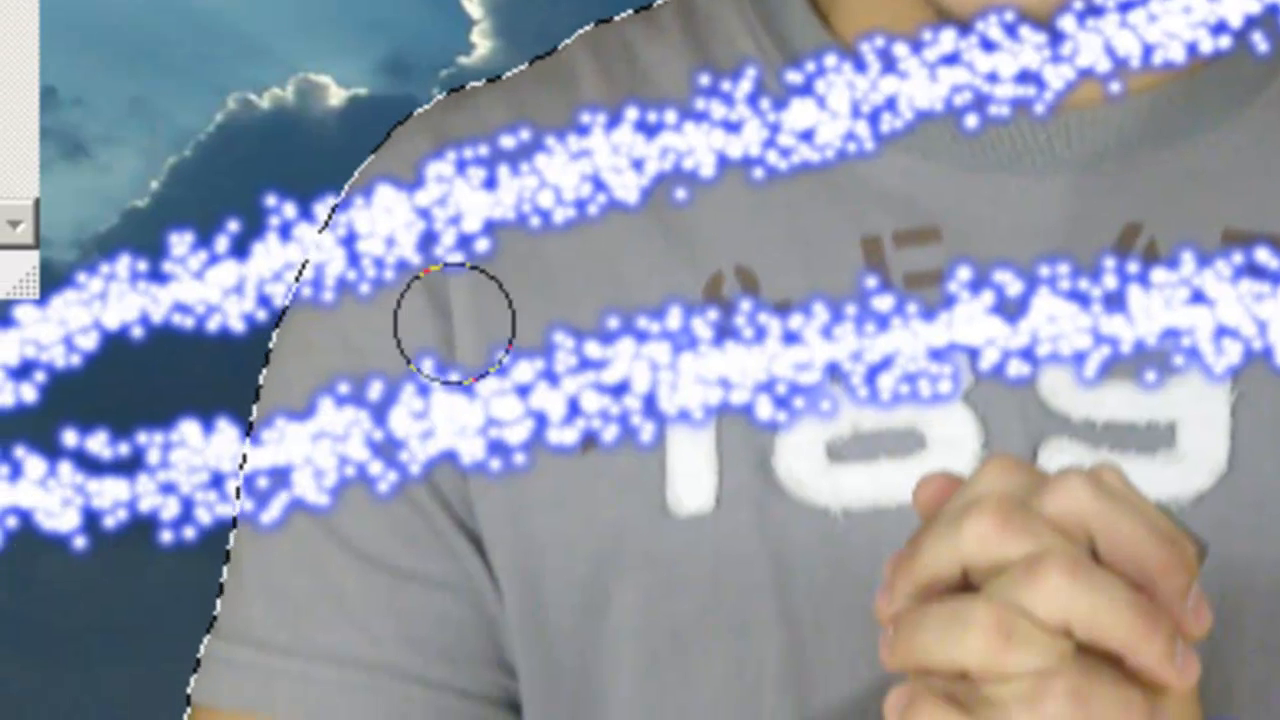
{"action": "left_click_drag", "start_coordinate": [240, 572], "coordinate": [190, 692]}
{"action": "right_click", "coordinate": [408, 524]}
{"action": "left_click_drag", "start_coordinate": [714, 421], "coordinate": [797, 420]}
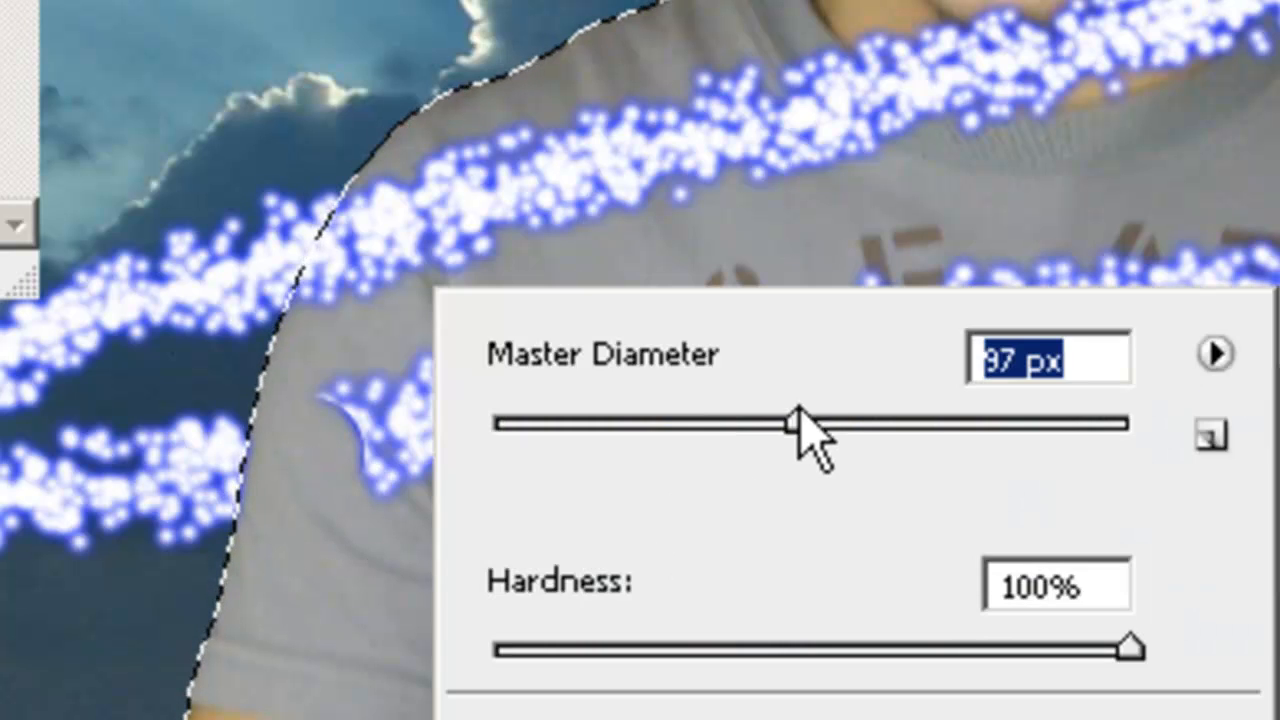
{"action": "key", "text": "Return"}
{"action": "left_click_drag", "start_coordinate": [1200, 300], "coordinate": [871, 323]}
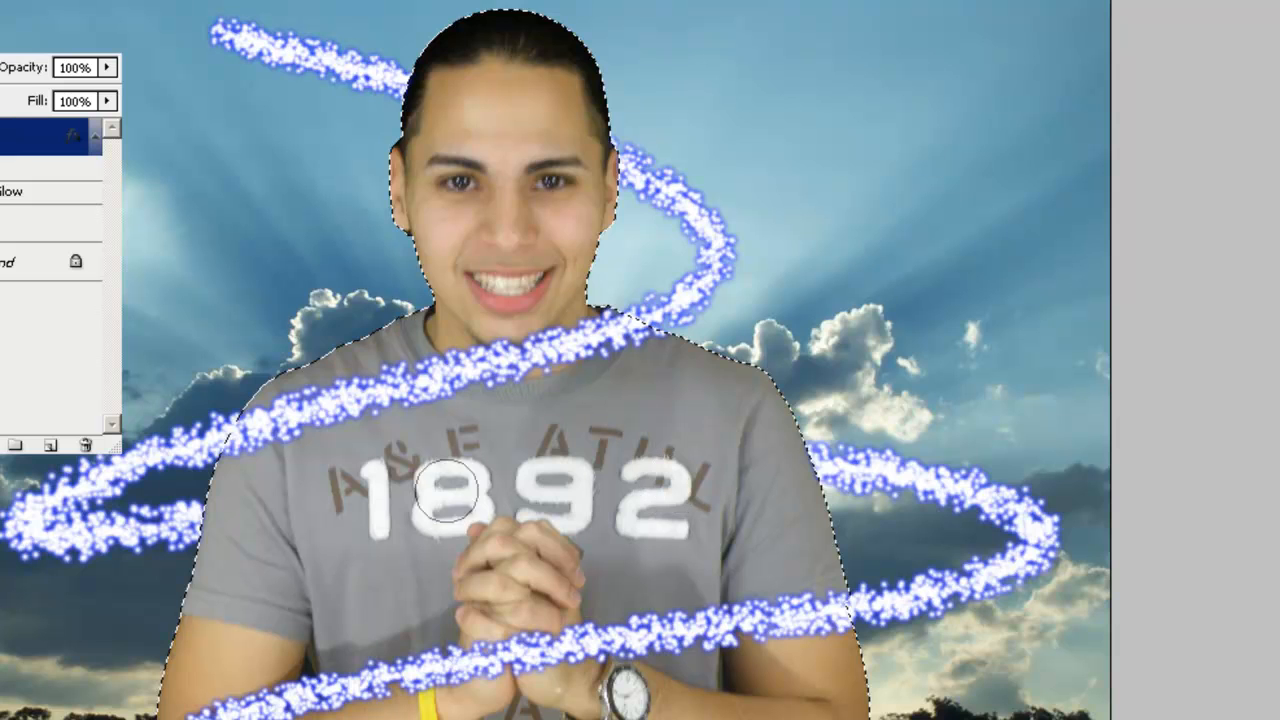
{"action": "key", "text": "ctrl+d"}
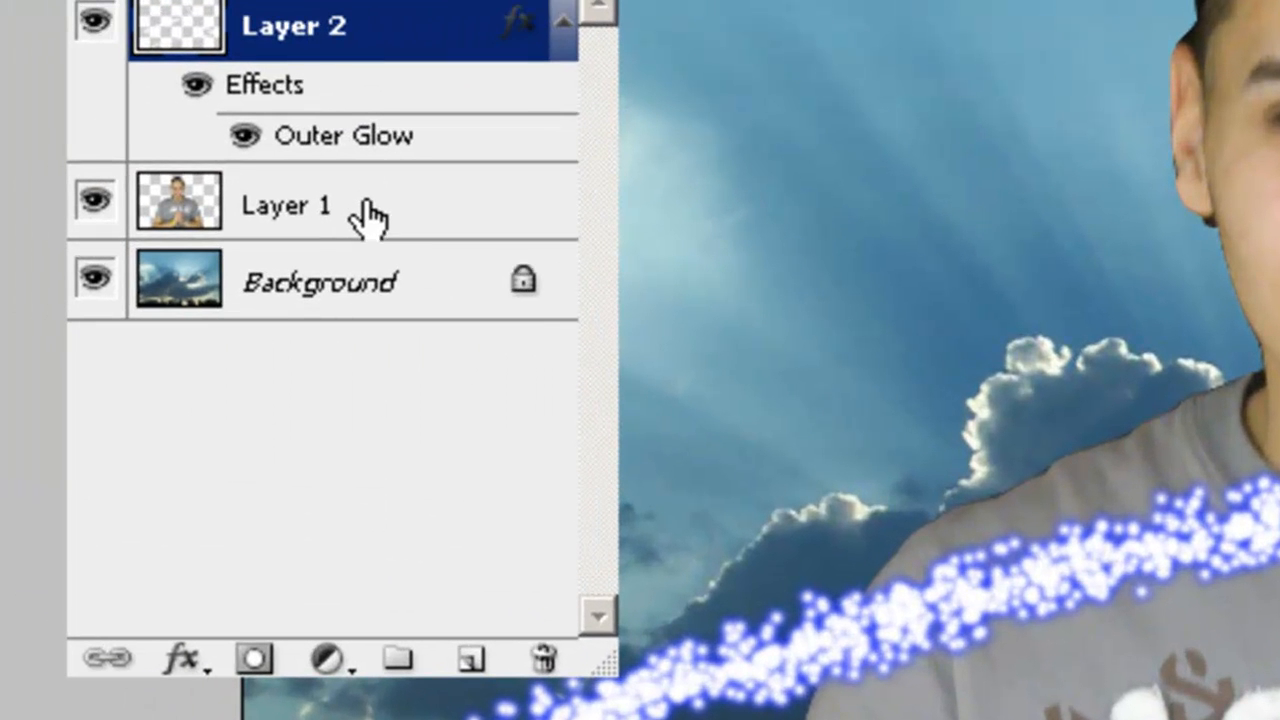
{"action": "left_click", "coordinate": [335, 218]}
Duplicate Layer 1 as Layer 1 copy and draw an oval selection around the man's head.
{"action": "left_click_drag", "start_coordinate": [374, 210], "coordinate": [417, 280]}
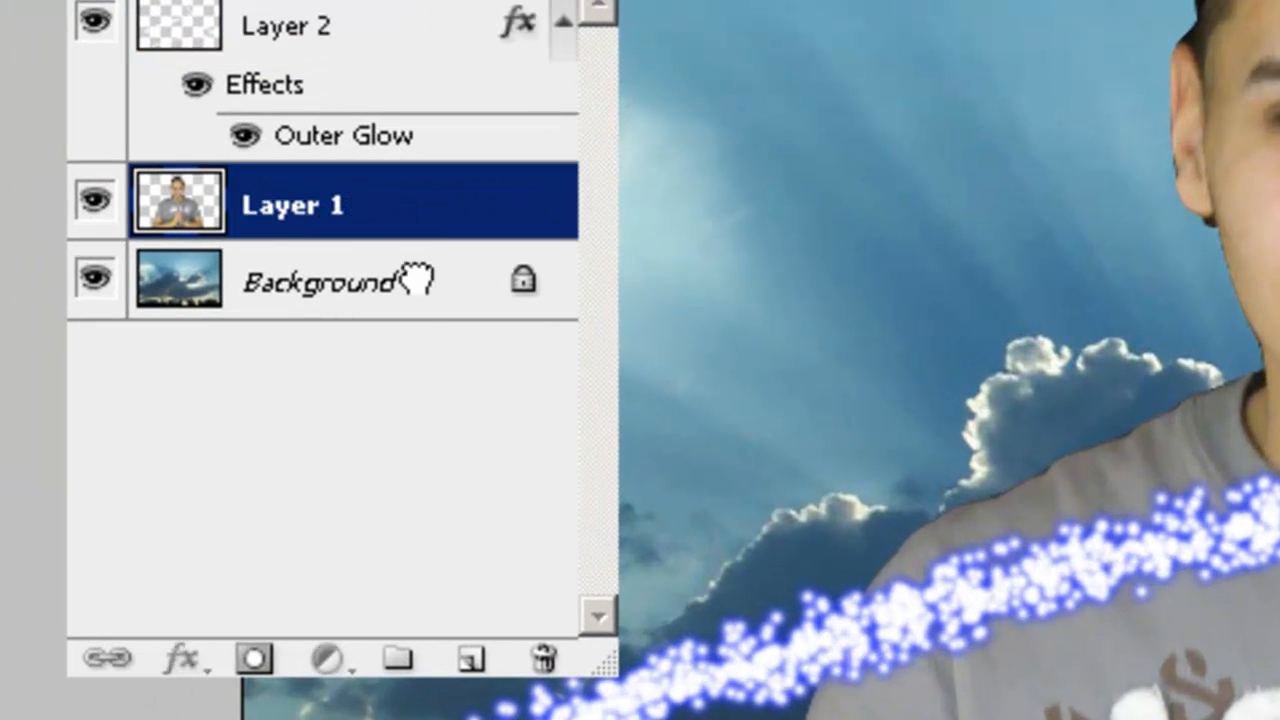
{"action": "left_click_drag", "start_coordinate": [455, 482], "coordinate": [470, 668]}
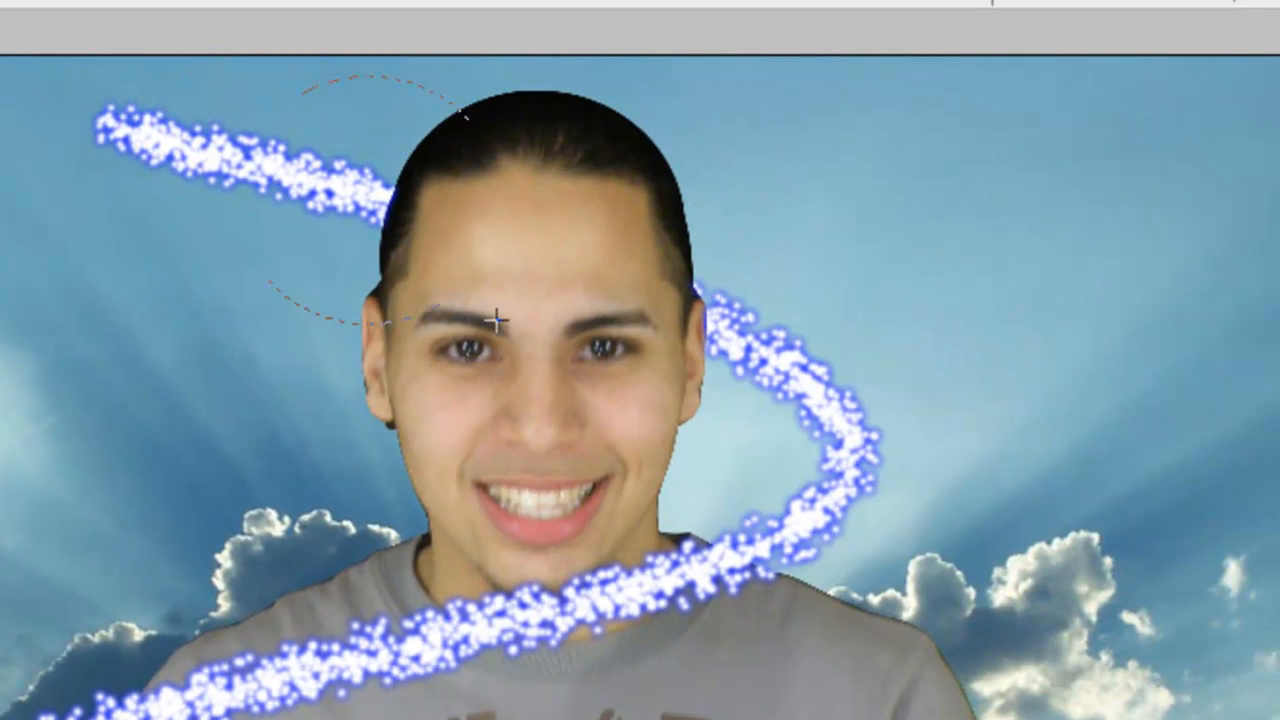
{"action": "left_click_drag", "start_coordinate": [496, 320], "coordinate": [811, 689]}
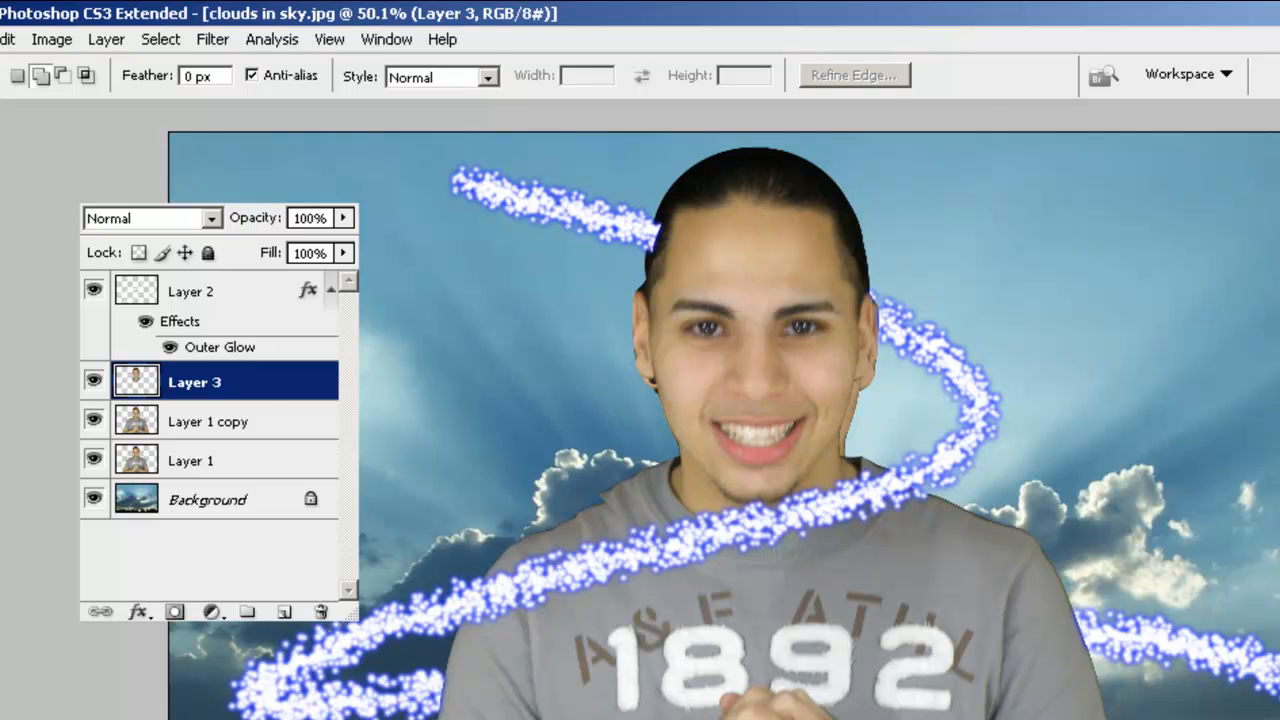
Desaturate the head copy with Hue/Saturation at Saturation -100.
{"action": "key", "text": "ctrl+u"}
{"action": "left_click_drag", "start_coordinate": [95, 284], "coordinate": [9, 286]}
{"action": "left_click", "coordinate": [468, 141]}
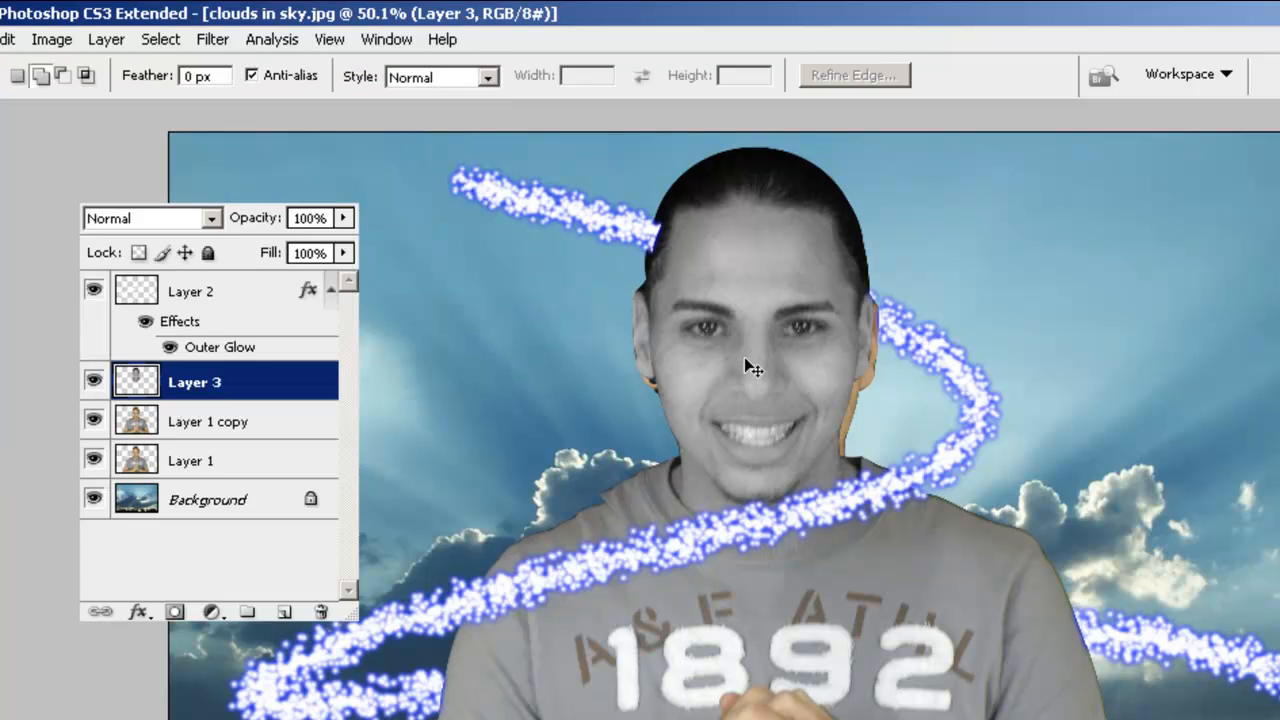
Scale the head copy proportionally to 333%, shift it right, and place Layer 3 above Background.
{"action": "key", "text": "ctrl+t"}
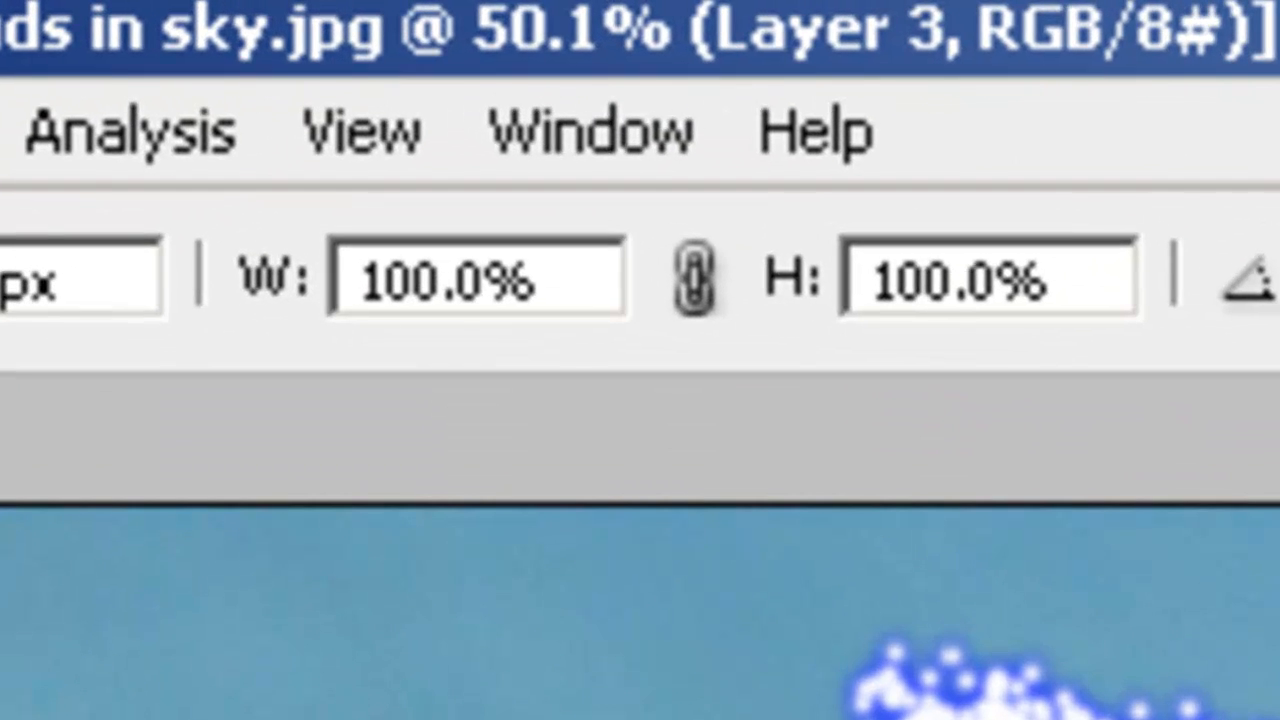
{"action": "double_click", "coordinate": [1106, 286]}
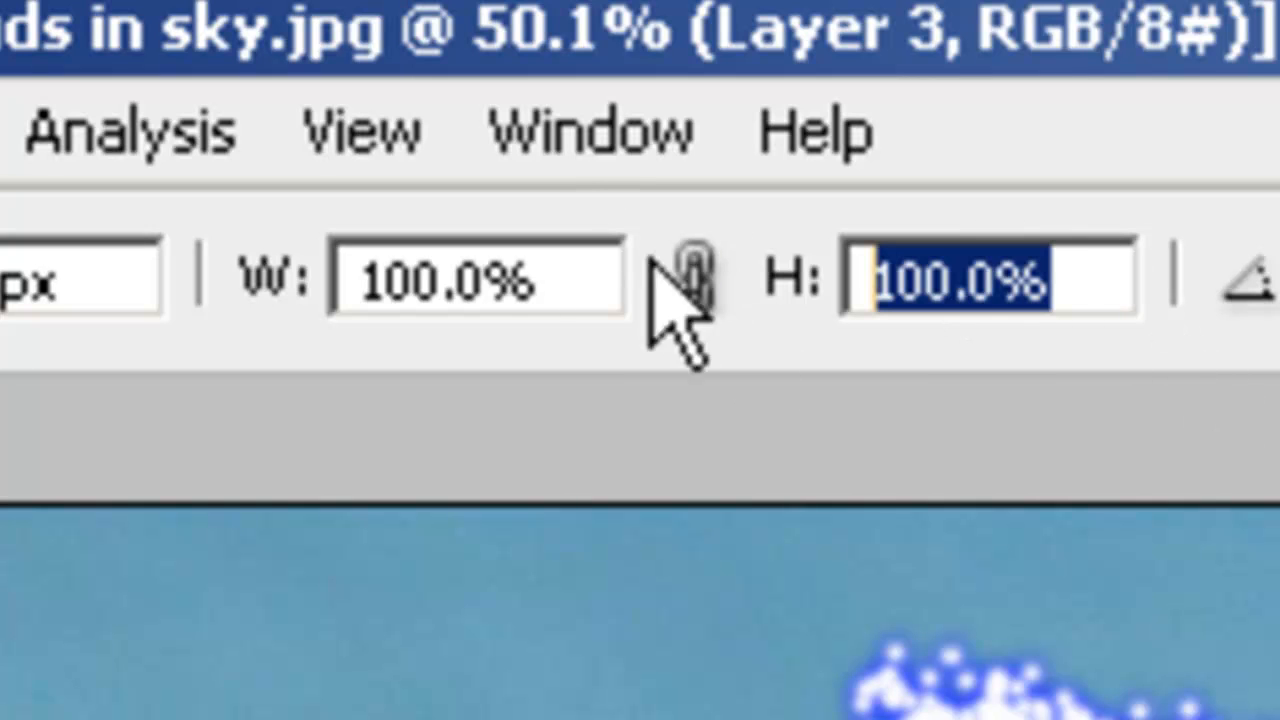
{"action": "type", "text": "333"}
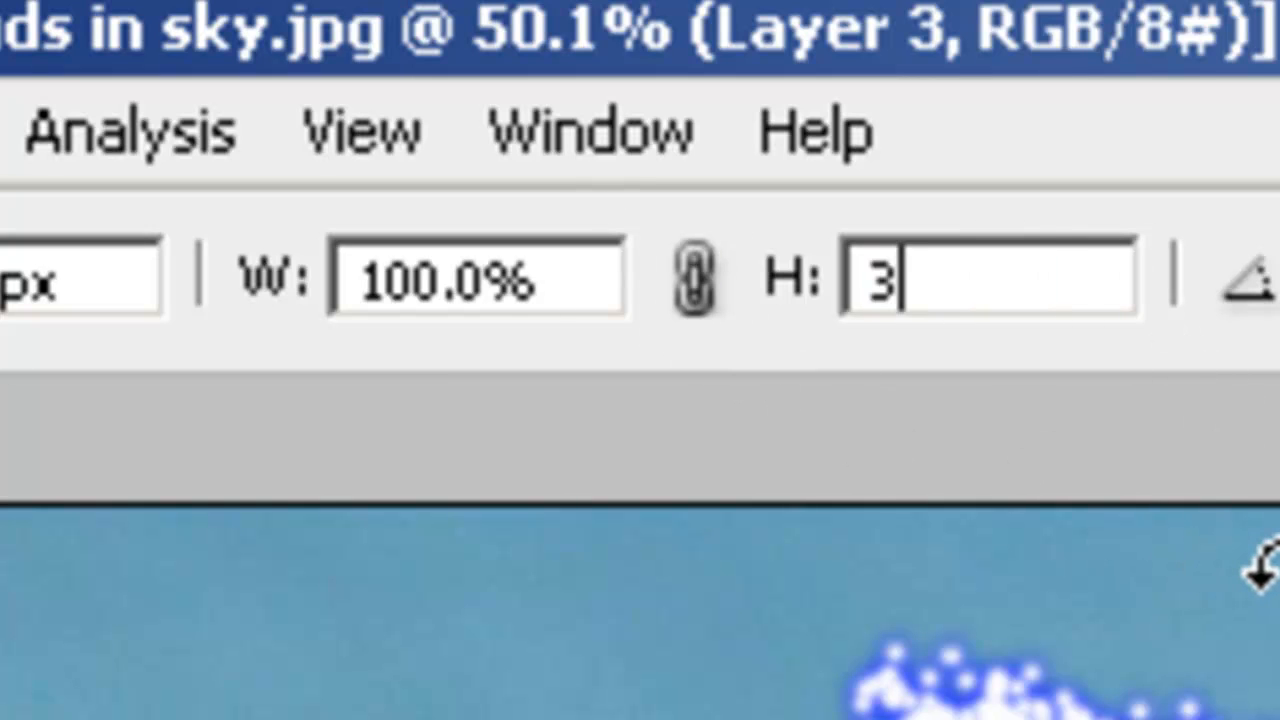
{"action": "left_click", "coordinate": [698, 276]}
{"action": "left_click_drag", "start_coordinate": [577, 297], "coordinate": [840, 297]}
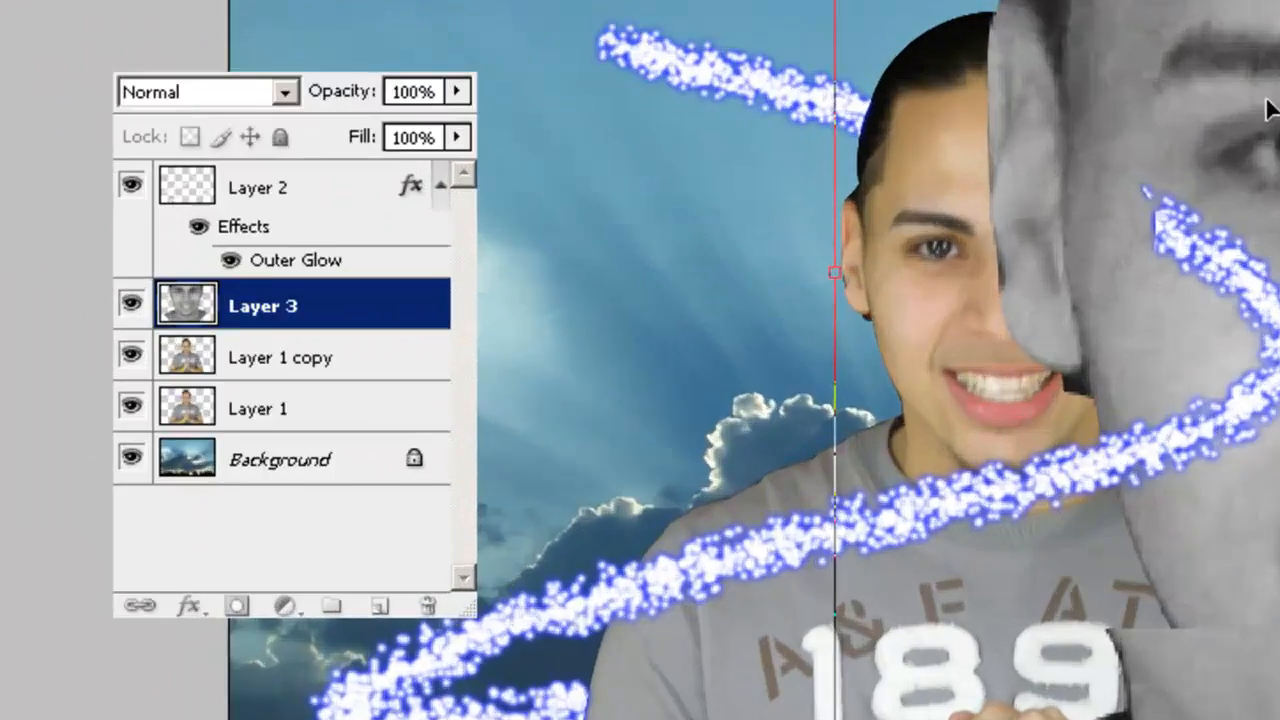
{"action": "key", "text": "Return"}
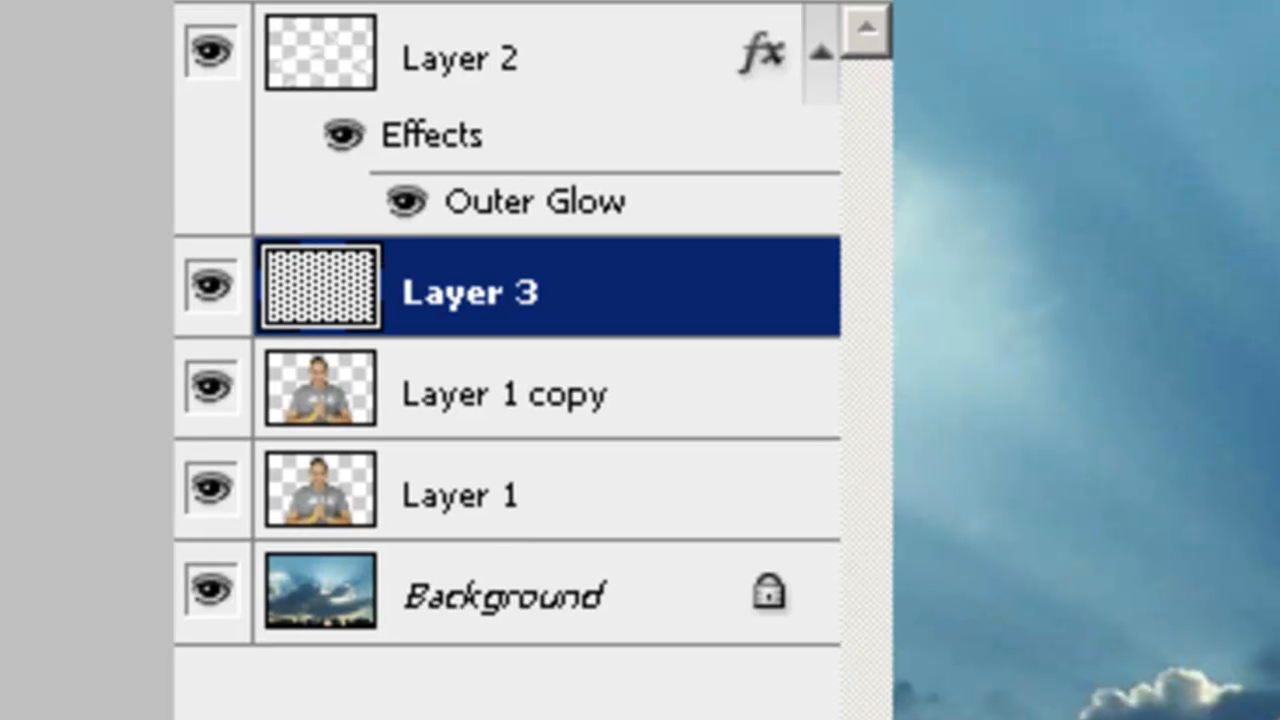
{"action": "left_click_drag", "start_coordinate": [560, 310], "coordinate": [569, 537]}
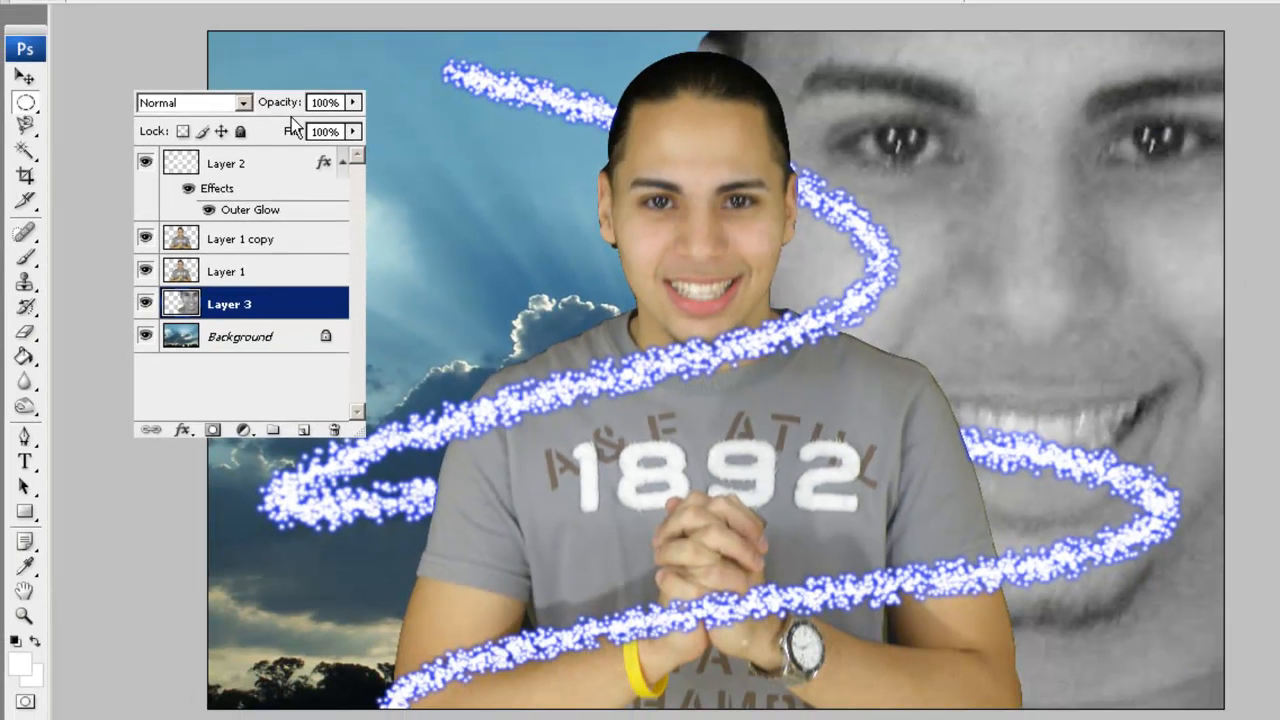
Set Layer 3's blend mode to Overlay after previewing Dissolve and other modes.
{"action": "left_click", "coordinate": [240, 103]}
{"action": "left_click", "coordinate": [240, 136]}
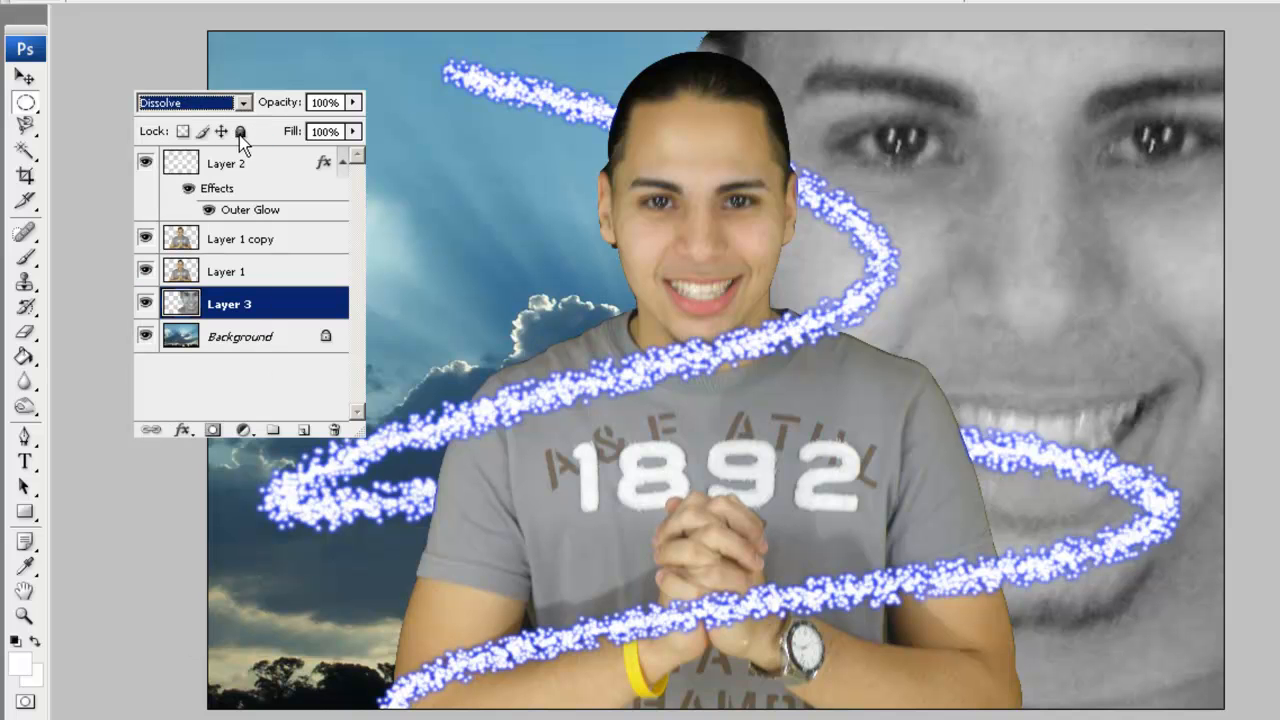
{"action": "key", "text": "Down"}
{"action": "key", "text": "Down"}
{"action": "key", "text": "Down"}
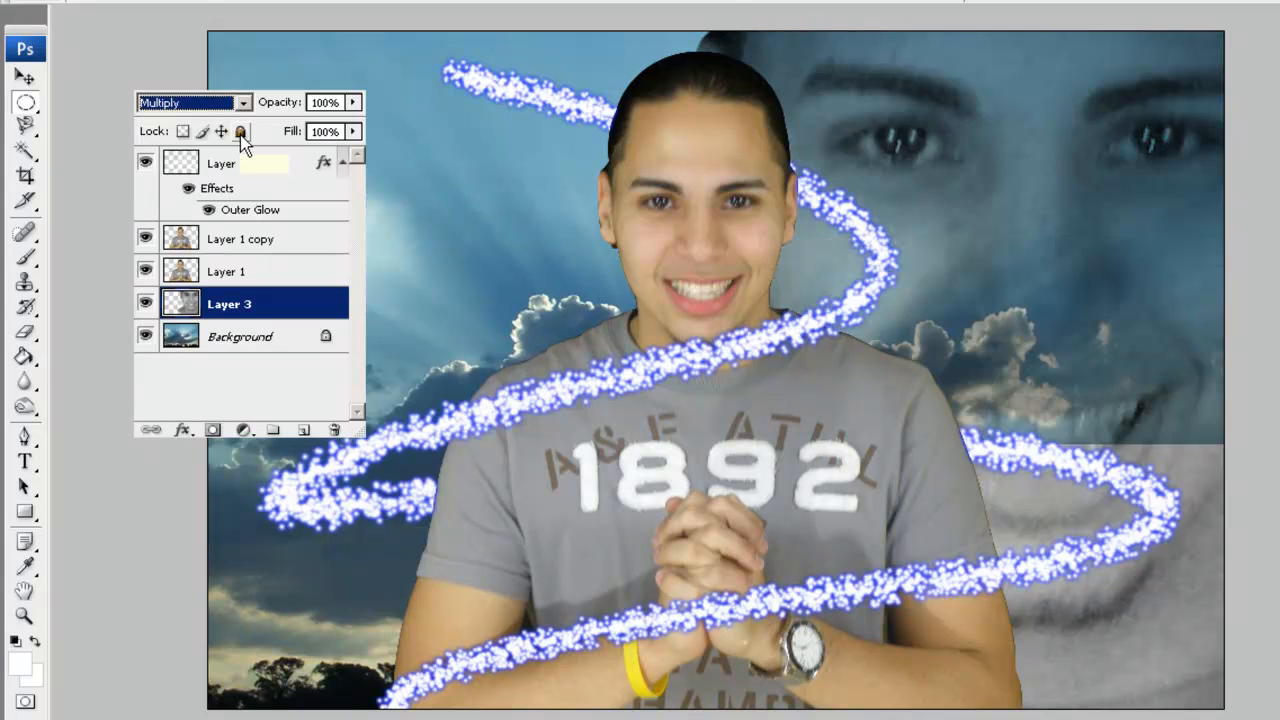
{"action": "key", "text": "Down"}
{"action": "key", "text": "Down"}
{"action": "key", "text": "Down"}
{"action": "key", "text": "Down"}
{"action": "key", "text": "Down"}
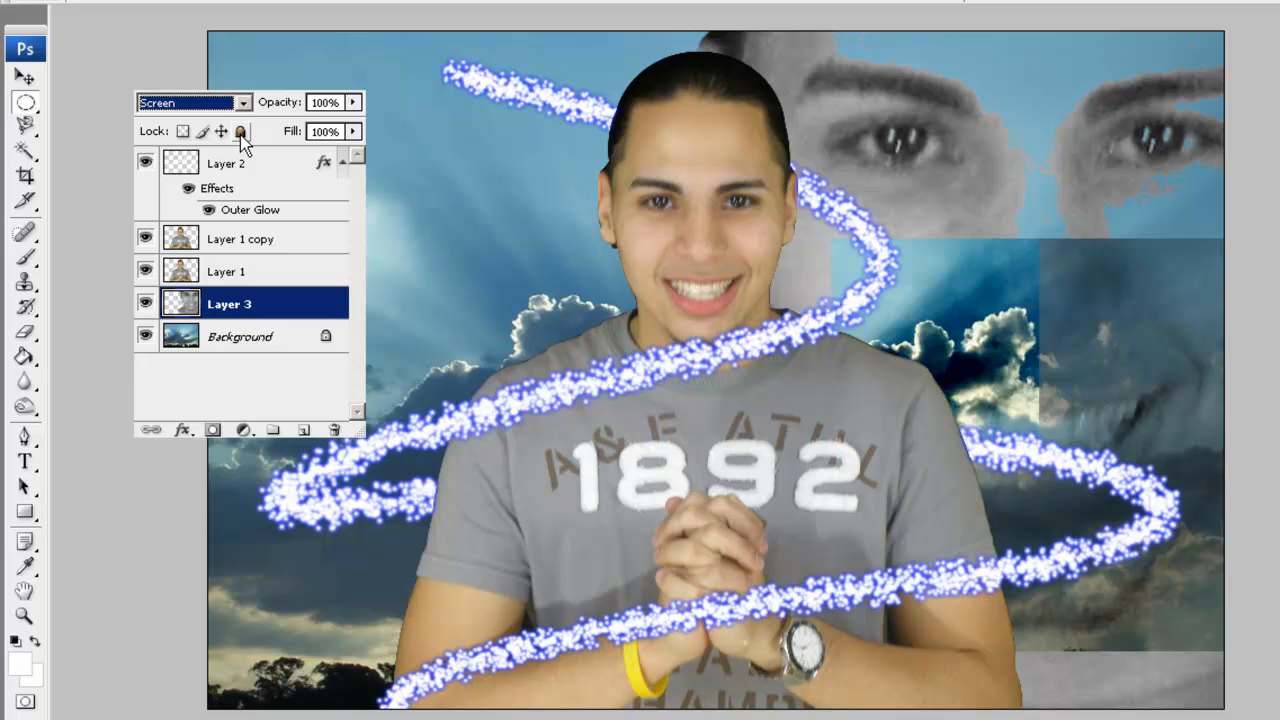
{"action": "key", "text": "Down"}
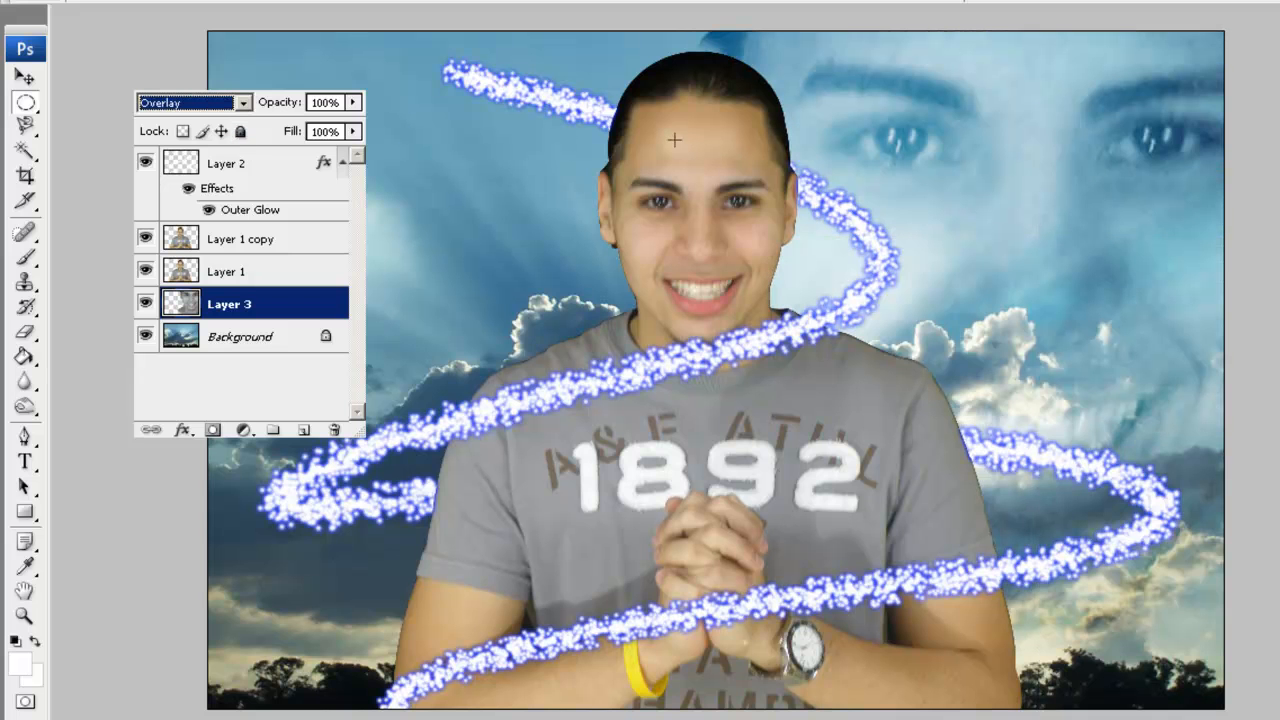
{"action": "key", "text": "Return"}
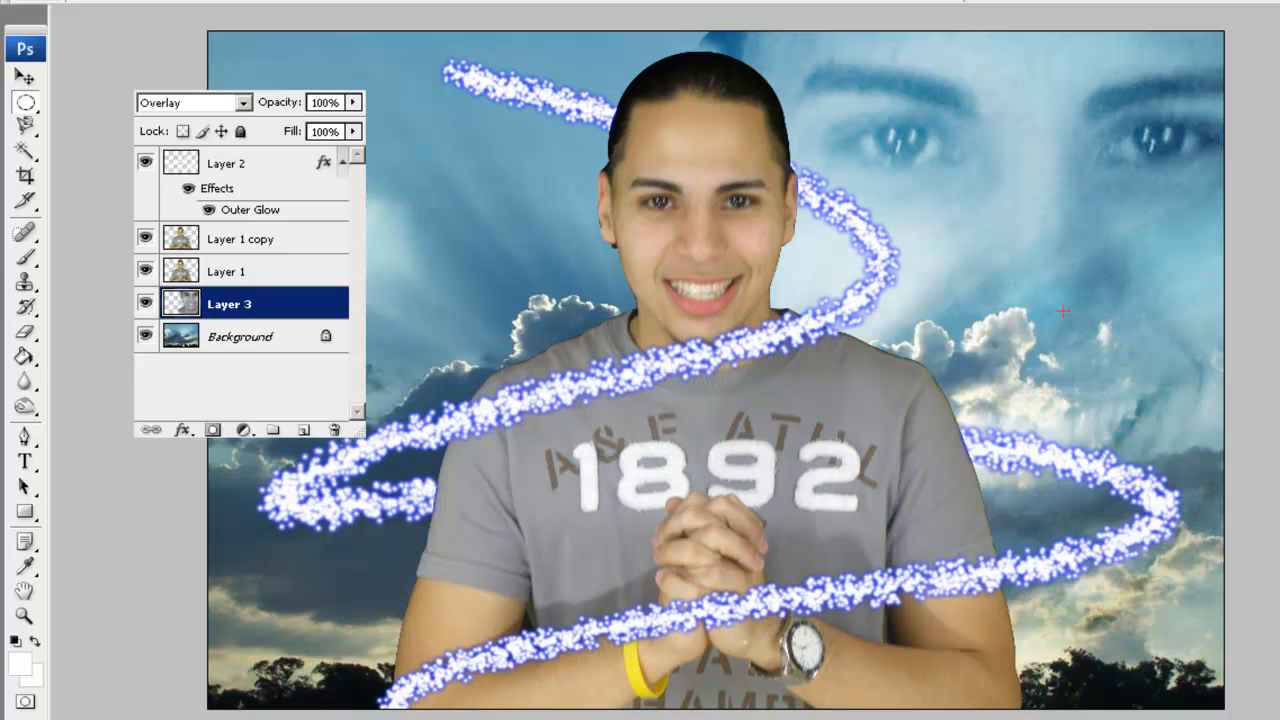
Move the faded face slightly upward and hide the Layers panel.
{"action": "key", "text": "v"}
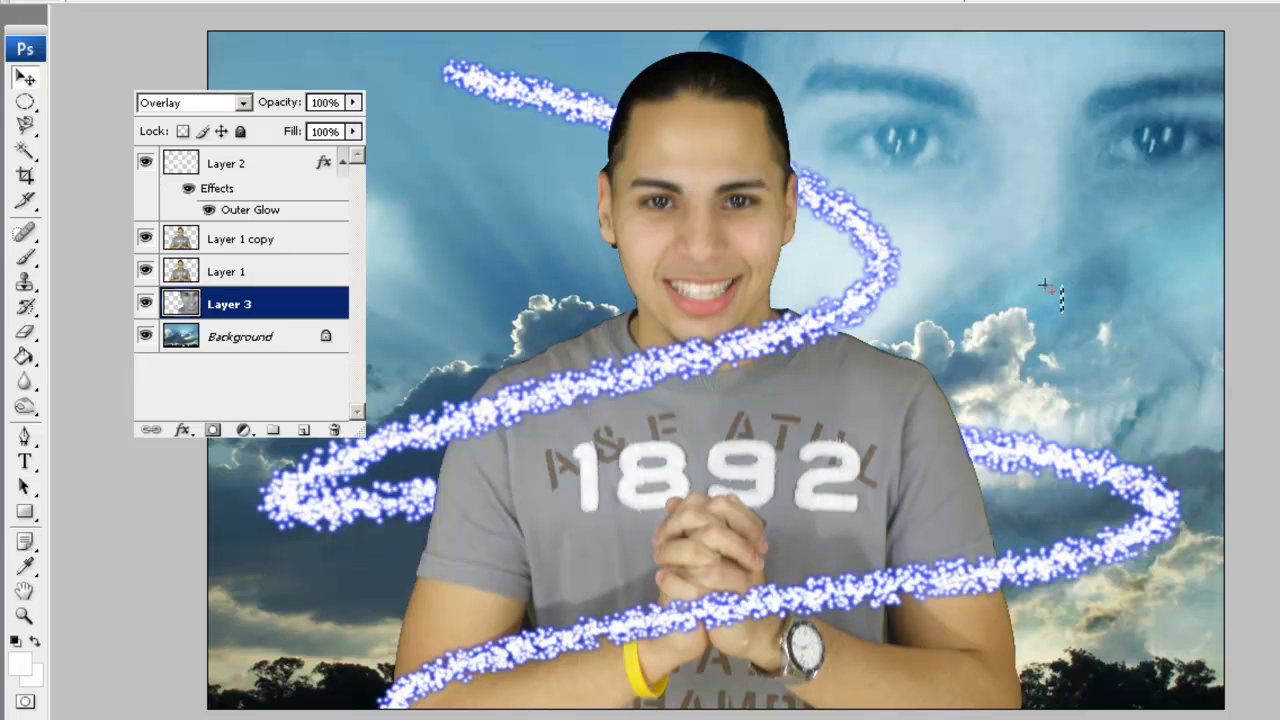
{"action": "left_click_drag", "start_coordinate": [1066, 290], "coordinate": [1052, 240]}
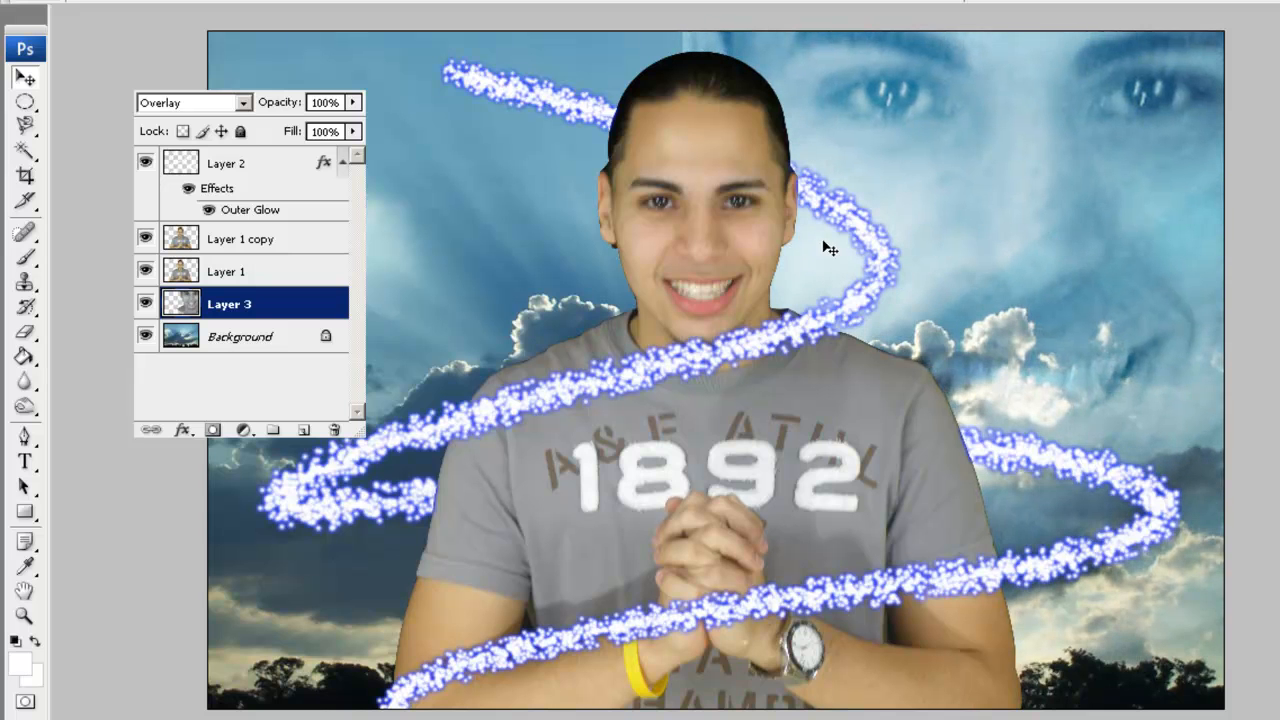
{"action": "key", "text": "F7"}
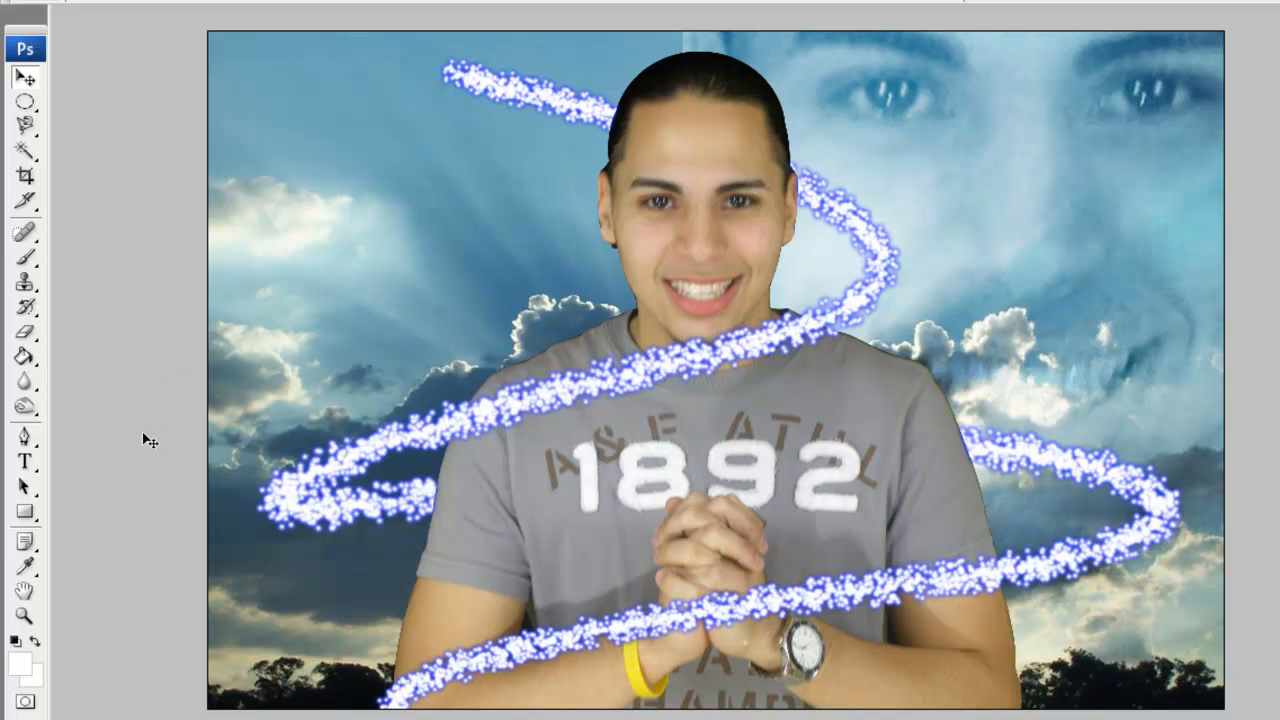
{"action": "left_click", "coordinate": [26, 466]}
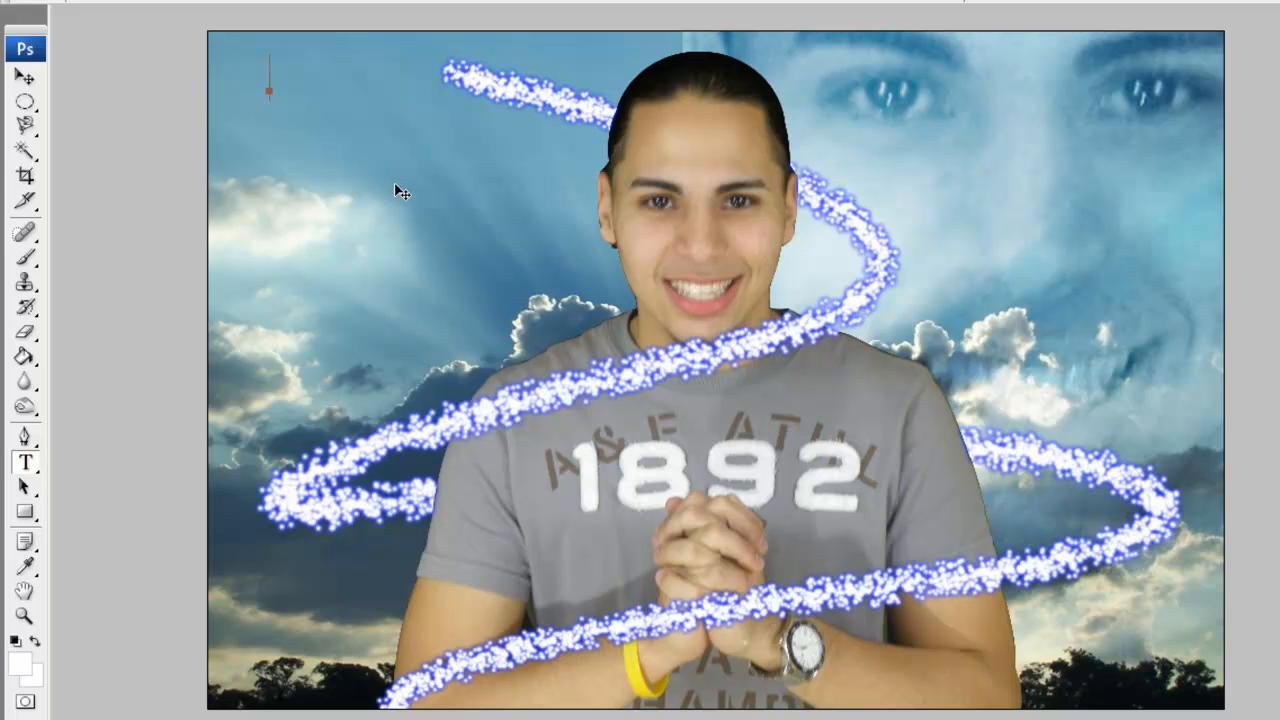
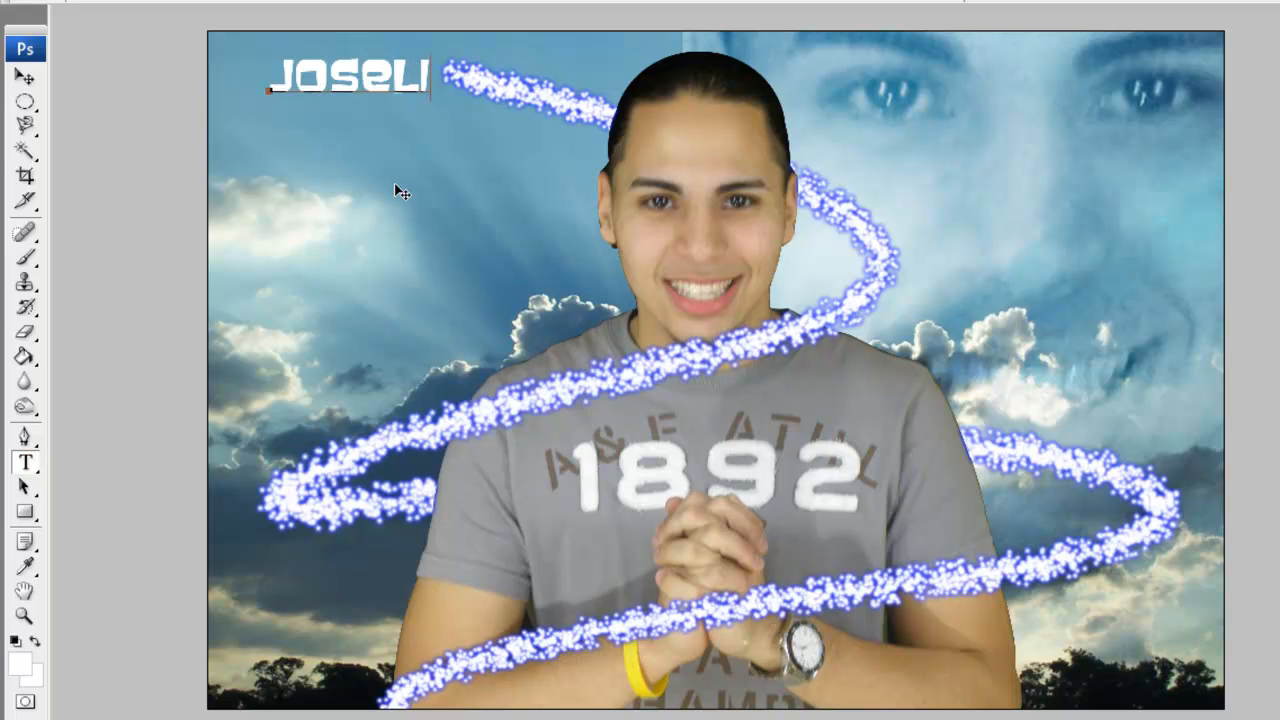
{"action": "left_click_drag", "start_coordinate": [510, 305], "coordinate": [465, 352]}
{"action": "type", "text": "Gil"}
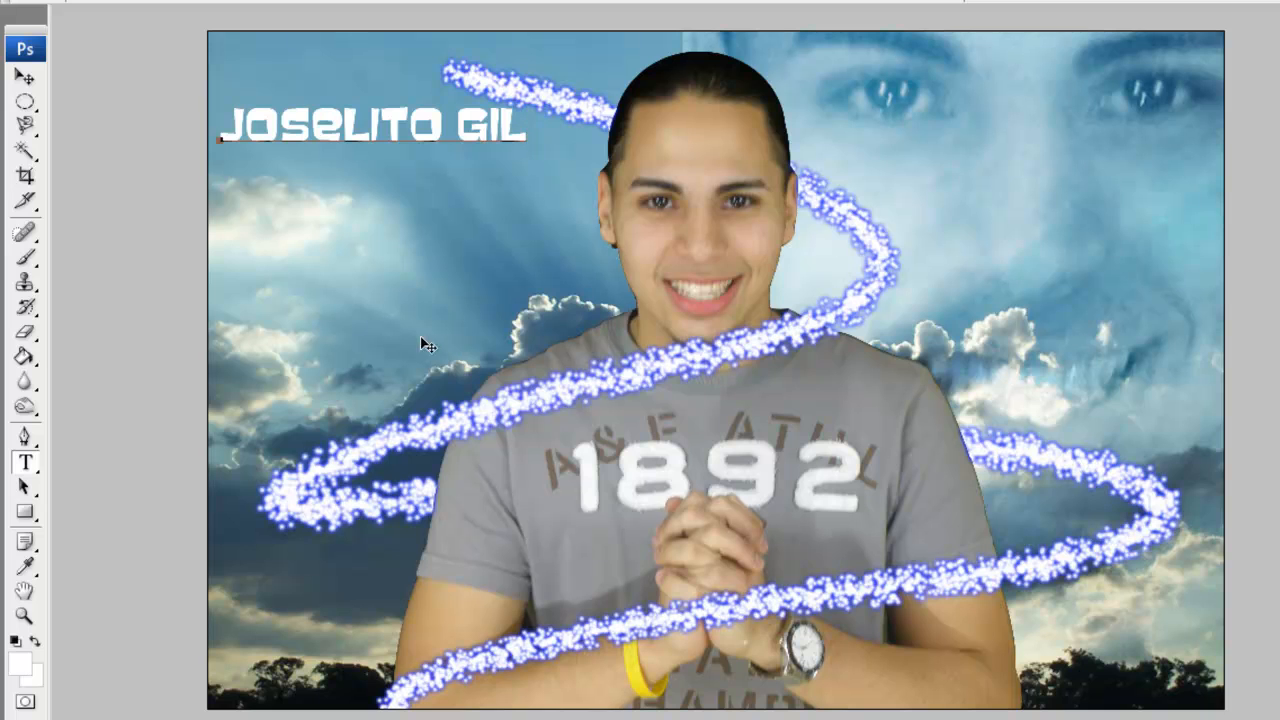
{"action": "key", "text": "shift+Down"}
{"action": "key", "text": "shift+Down"}
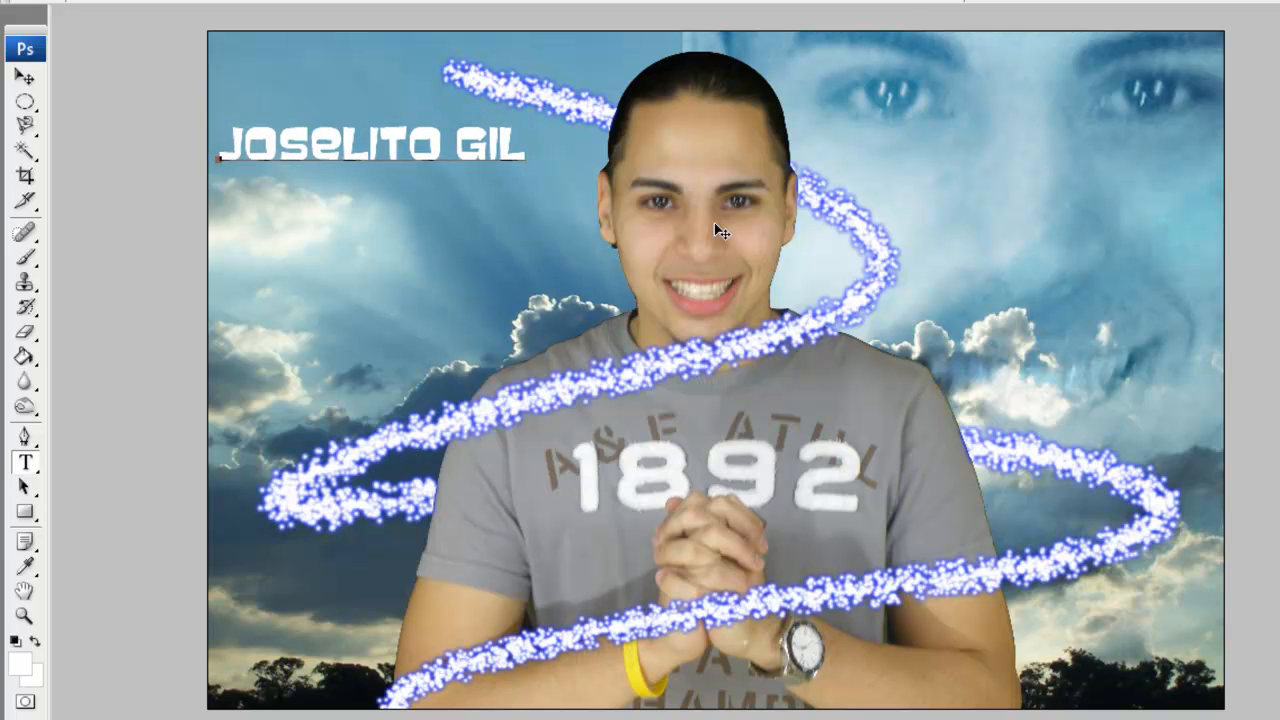
{"action": "left_click", "coordinate": [948, 2]}
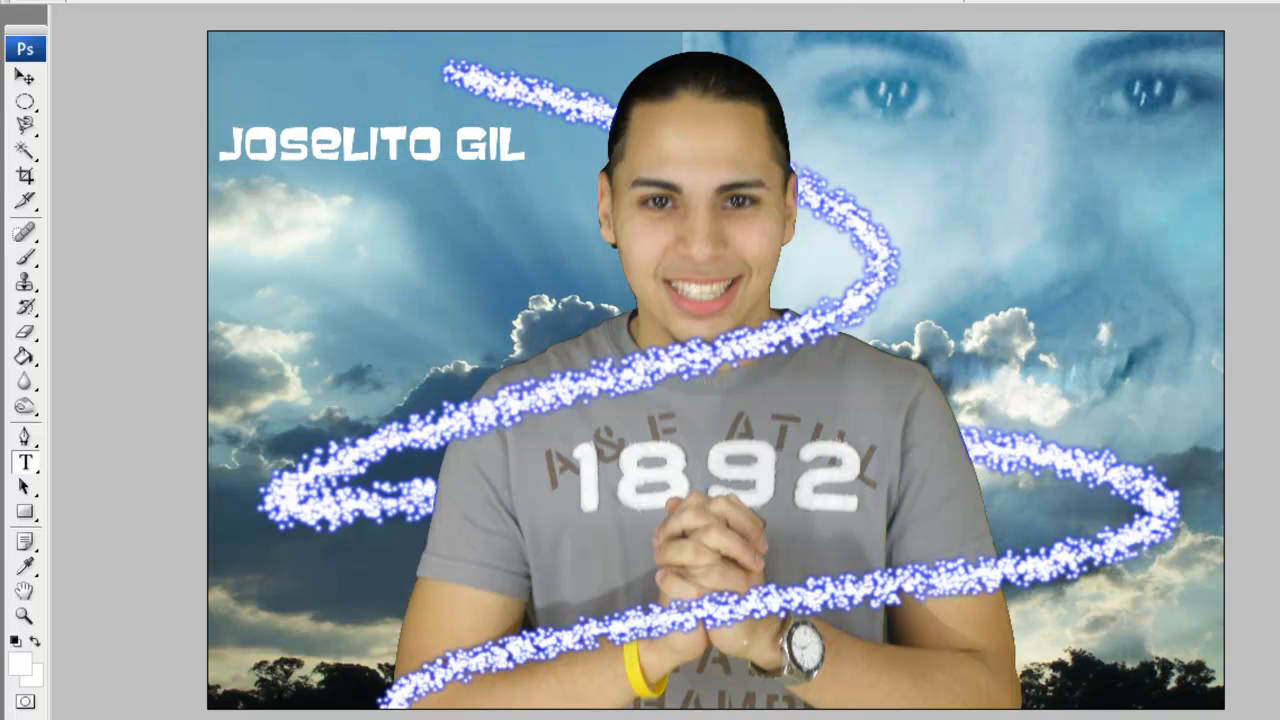
{"action": "left_click", "coordinate": [156, 1]}
Add an Outer Glow layer style to the name in pure blue (0000ff).
{"action": "mouse_move", "coordinate": [297, 48]}
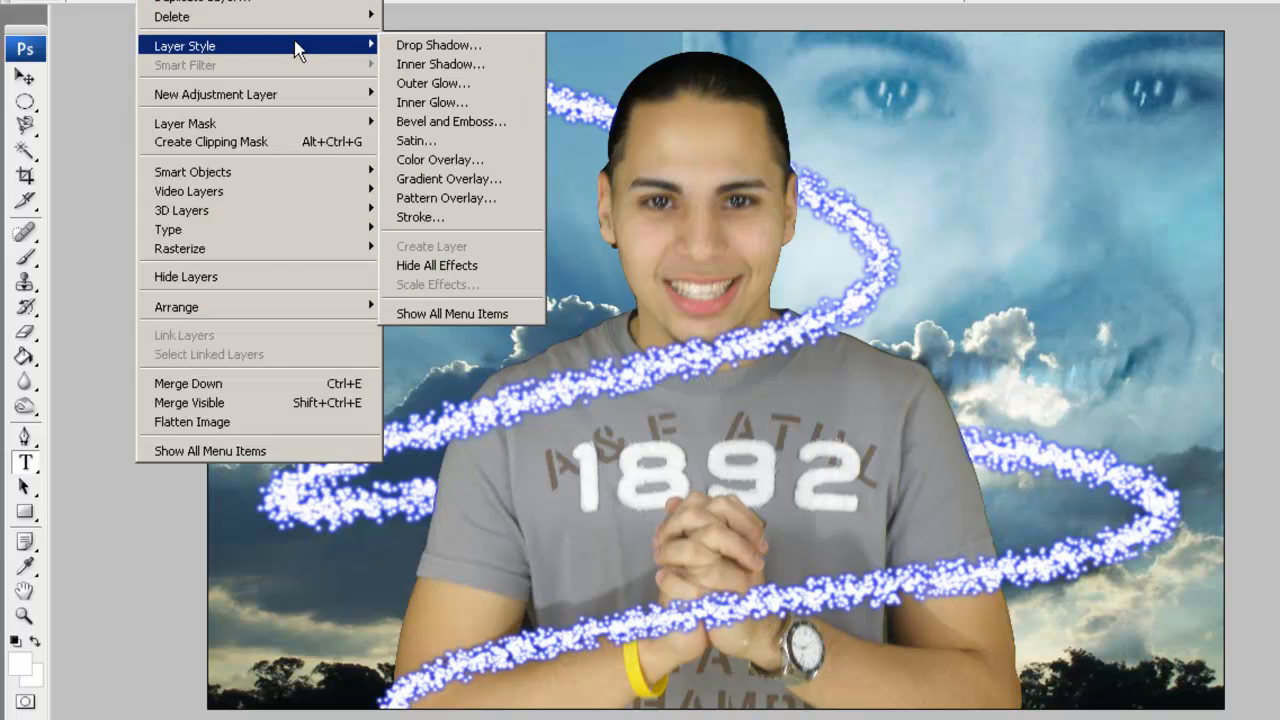
{"action": "left_click", "coordinate": [433, 83]}
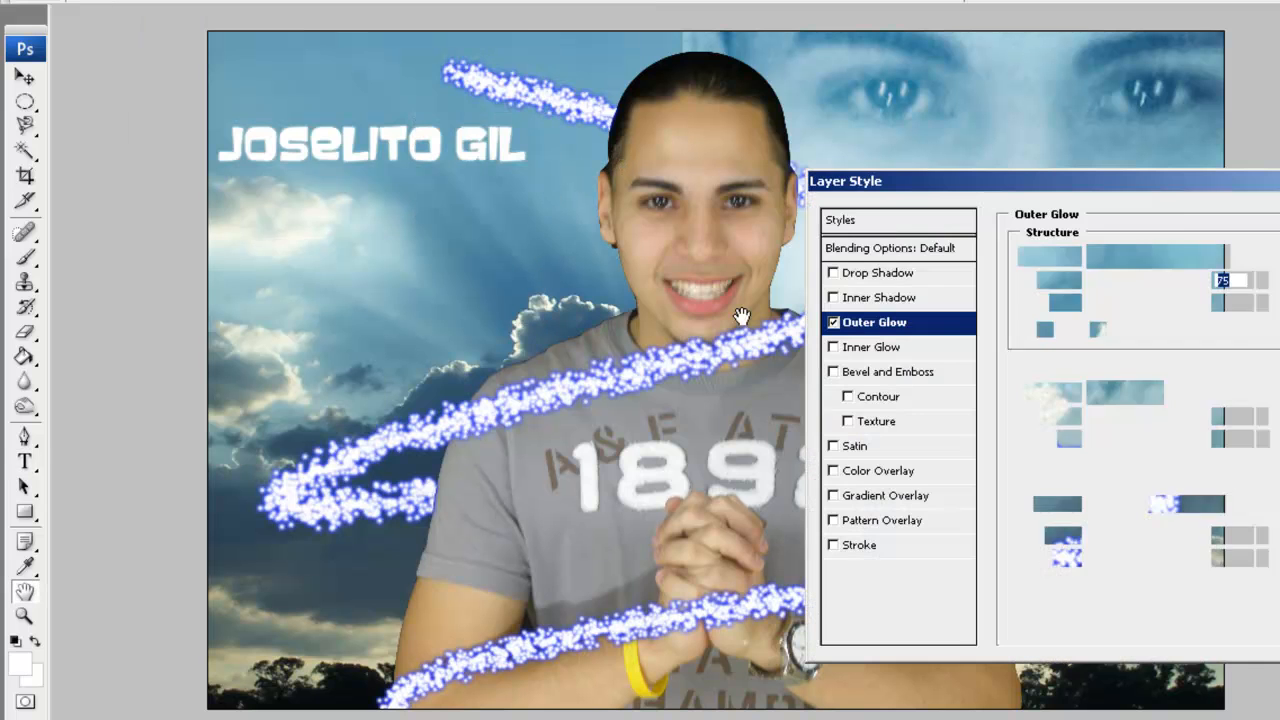
{"action": "left_click", "coordinate": [1066, 330]}
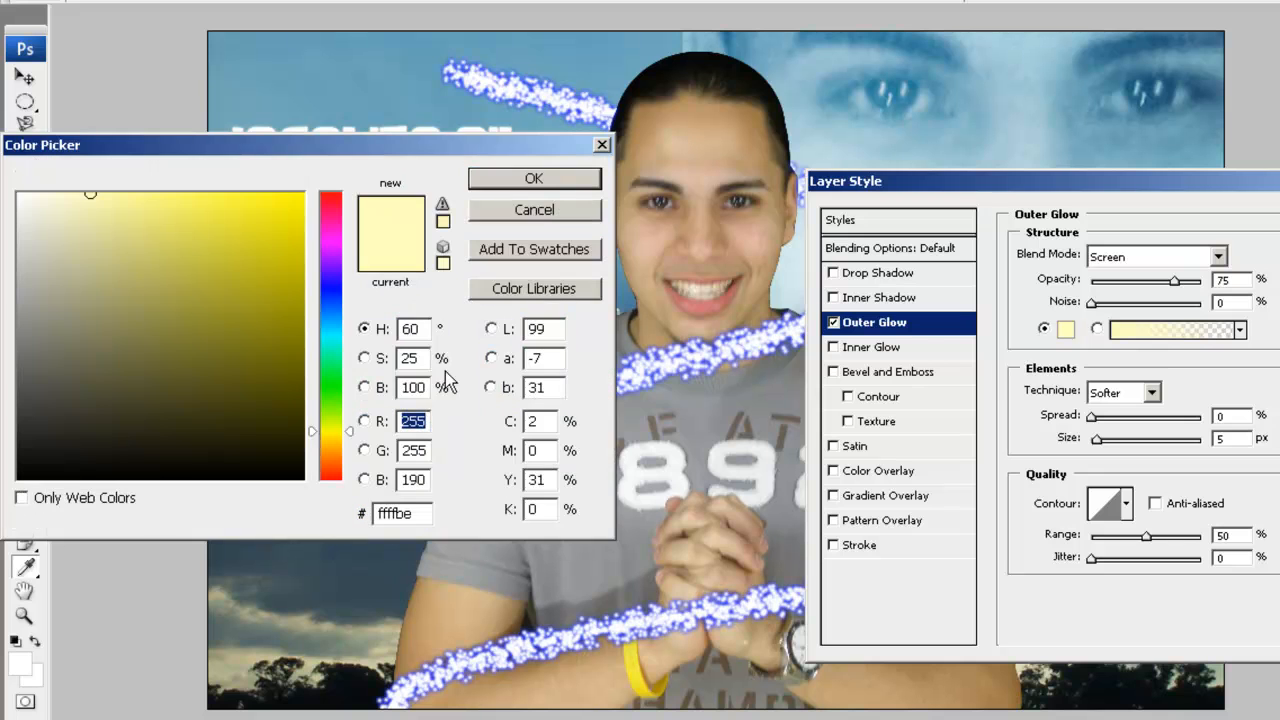
{"action": "left_click", "coordinate": [337, 288]}
{"action": "left_click", "coordinate": [303, 193]}
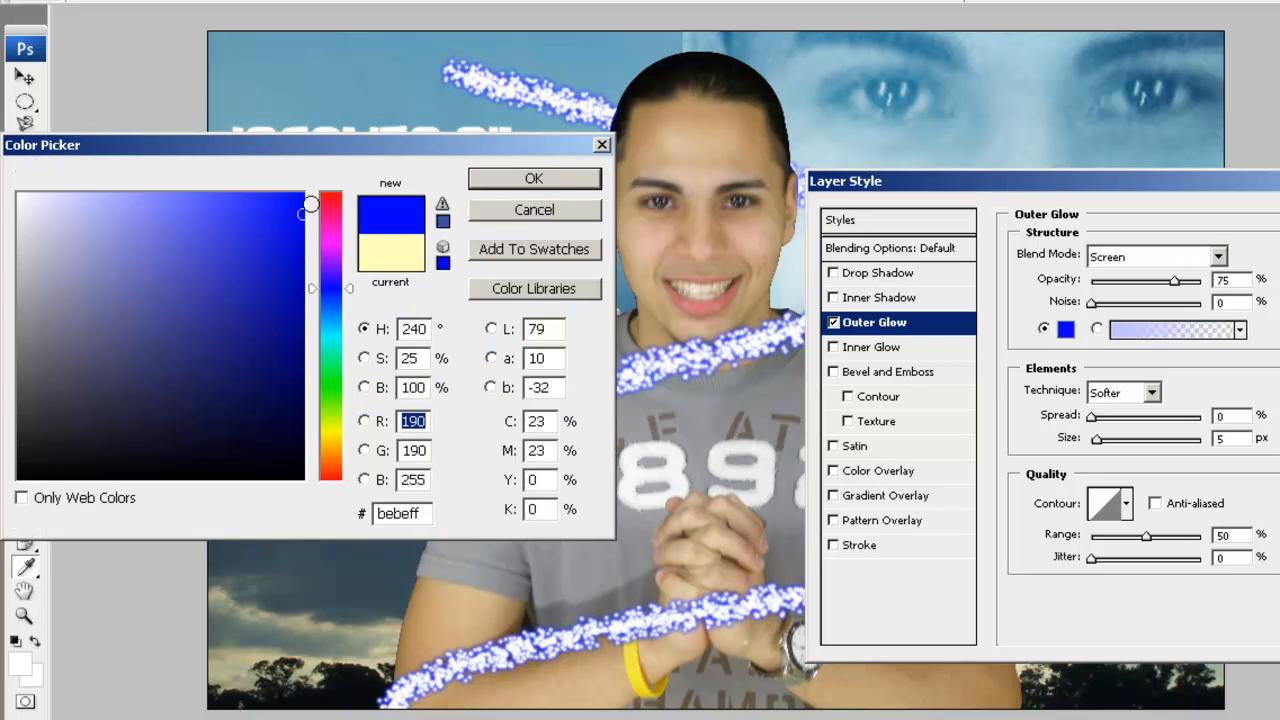
{"action": "left_click", "coordinate": [472, 177]}
Set the glow to 100% opacity, Normal blend, 14% spread and a larger size, then confirm.
{"action": "left_click_drag", "start_coordinate": [1175, 281], "coordinate": [1201, 281]}
{"action": "left_click", "coordinate": [1218, 256]}
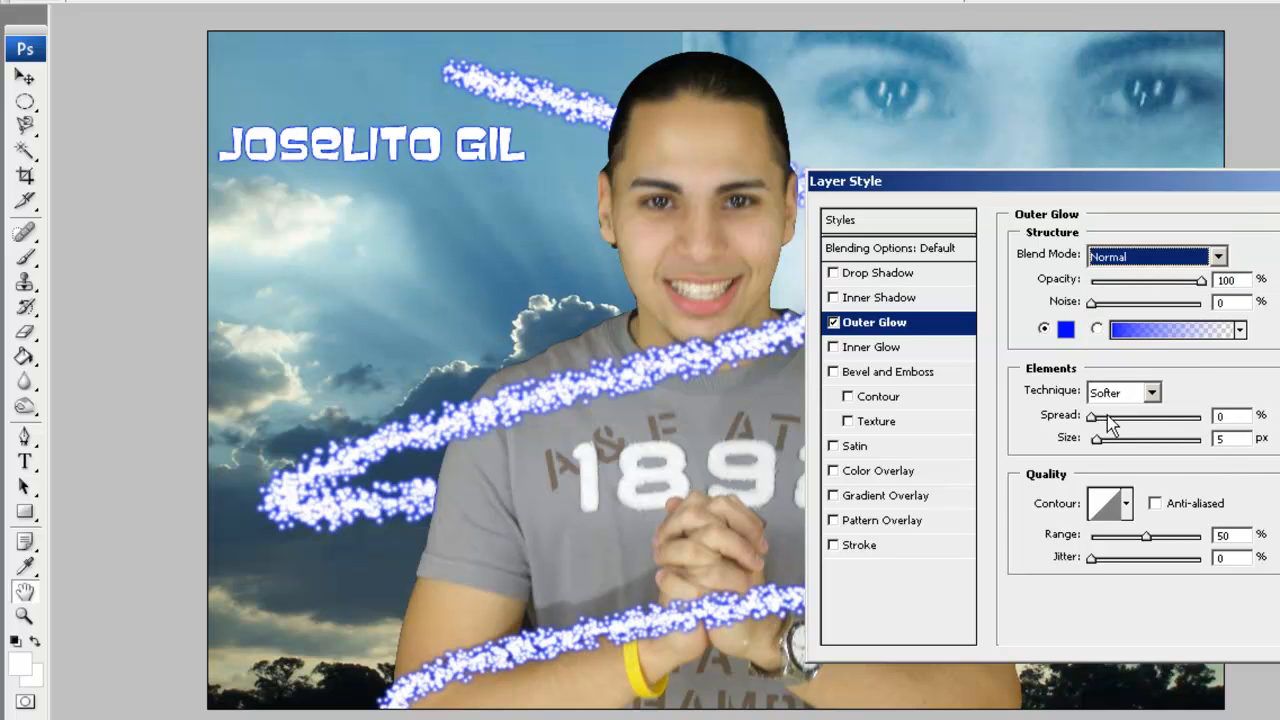
{"action": "left_click", "coordinate": [1107, 416]}
{"action": "mouse_move", "coordinate": [1103, 439]}
{"action": "left_mouse_down"}
{"action": "mouse_move", "coordinate": [1132, 444]}
{"action": "mouse_move", "coordinate": [1108, 444]}
{"action": "left_mouse_up"}
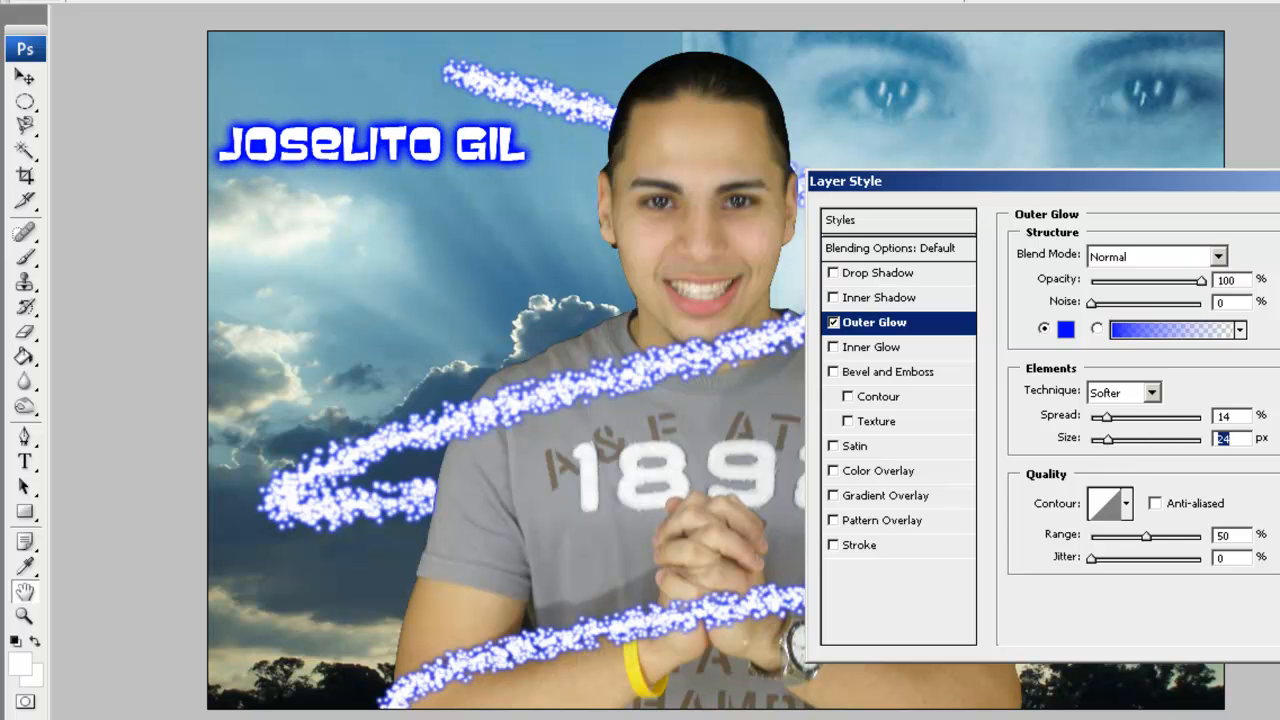
{"action": "key", "text": "Return"}
Move the glowing name down to the lower left of the composite.
{"action": "key", "text": "t"}
{"action": "key", "text": "v"}
{"action": "left_click_drag", "start_coordinate": [408, 170], "coordinate": [416, 566]}
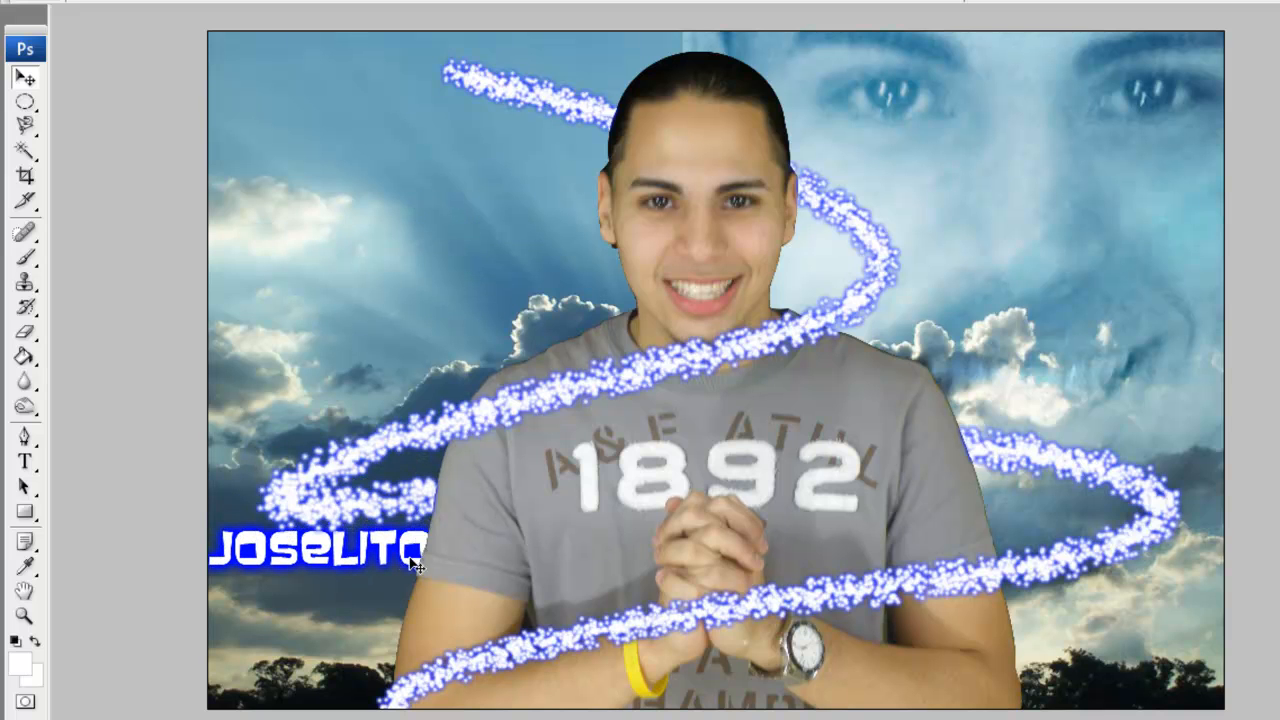
{"action": "key", "text": "F7"}
{"action": "left_click_drag", "start_coordinate": [274, 304], "coordinate": [273, 148]}
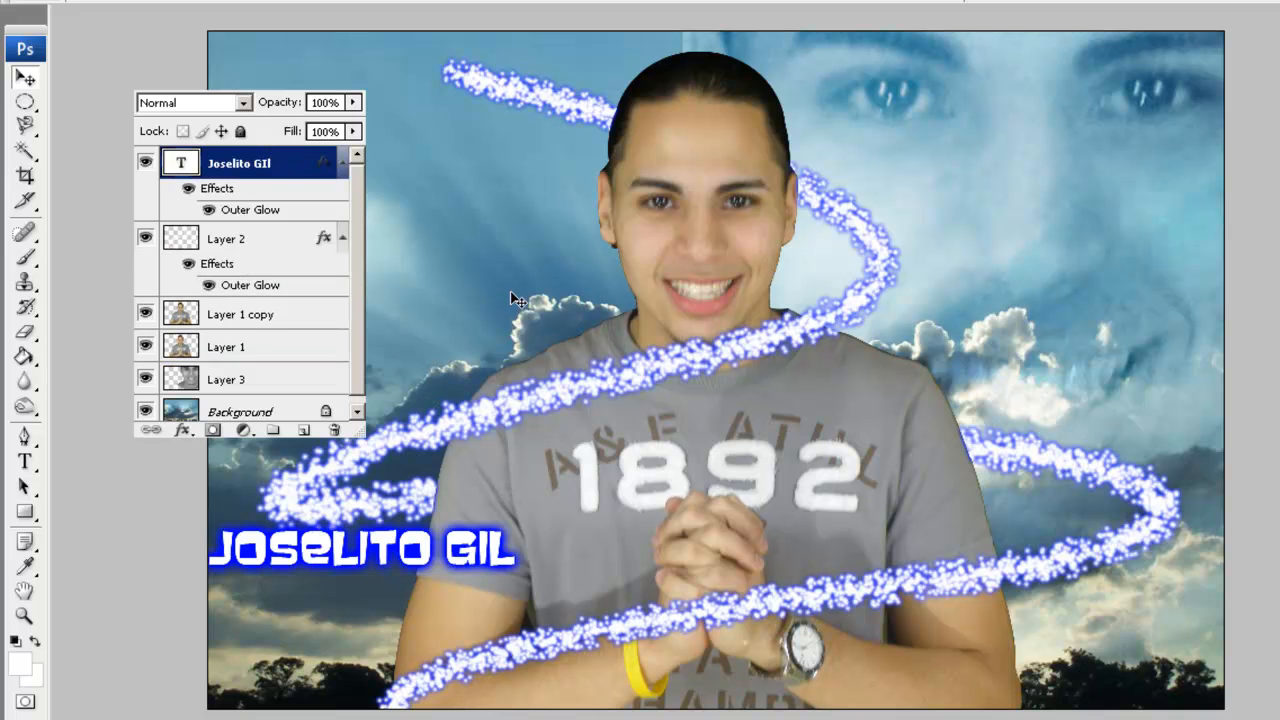
{"action": "key", "text": "F7"}
{"action": "key", "text": "ctrl+t"}
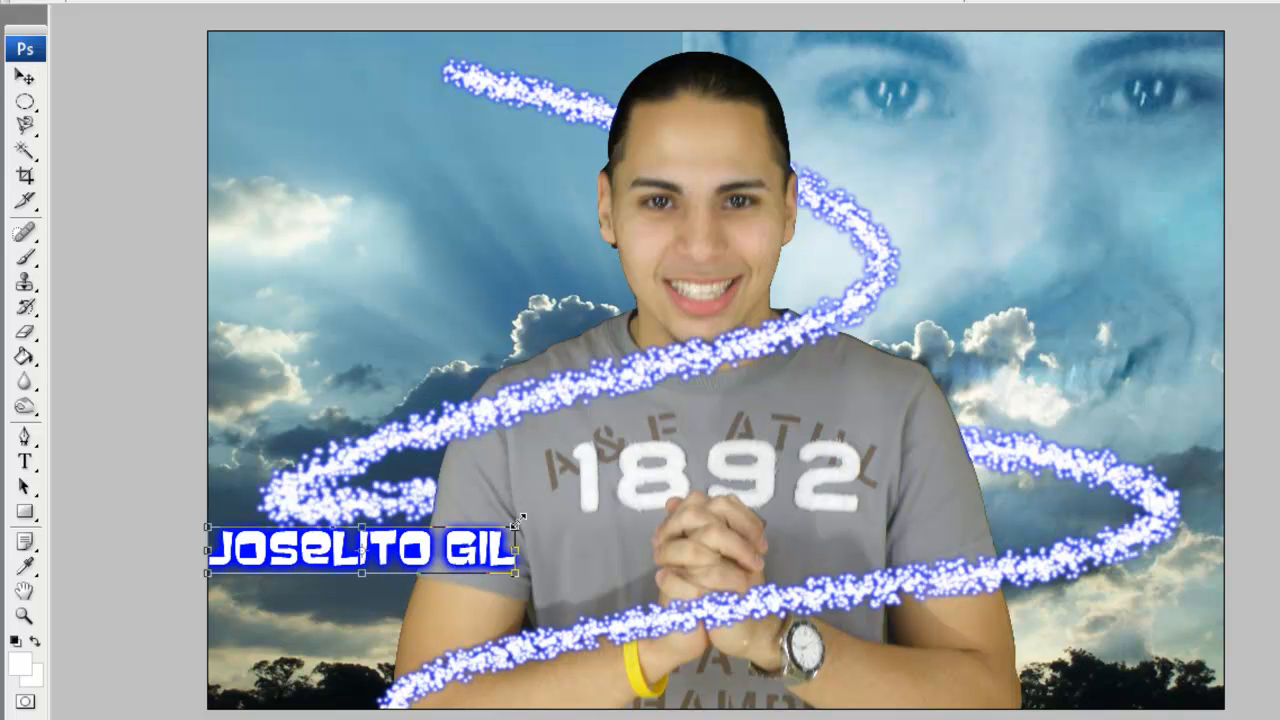